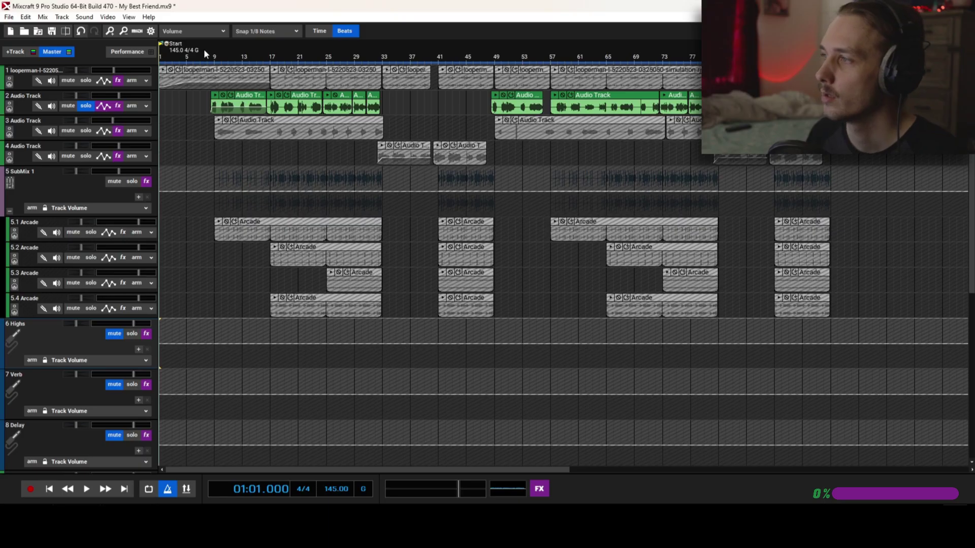
# - Un-solo track 2 and unmute the Highs, Verb and Delay return tracks
pyautogui.click(203, 48)
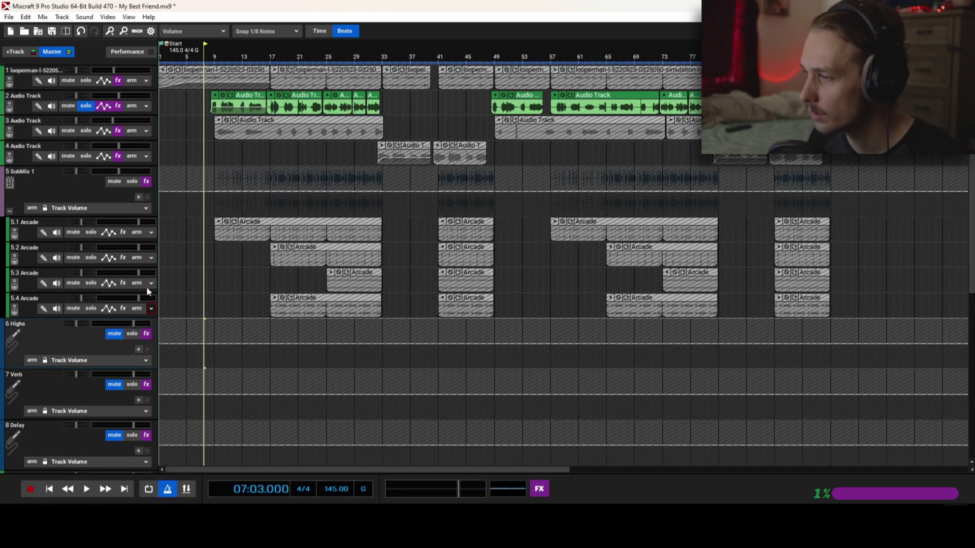
pyautogui.click(207, 71)
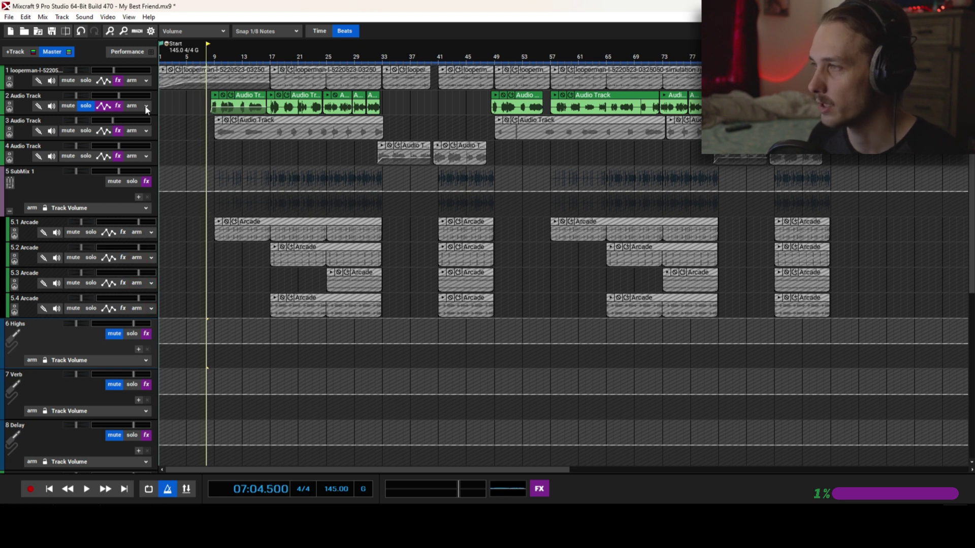
pyautogui.click(90, 106)
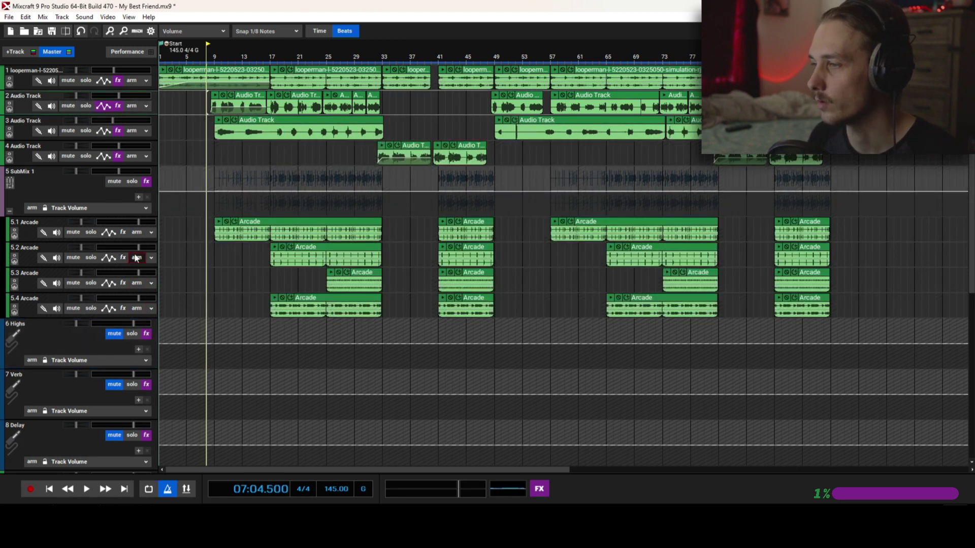
pyautogui.click(114, 334)
pyautogui.click(114, 384)
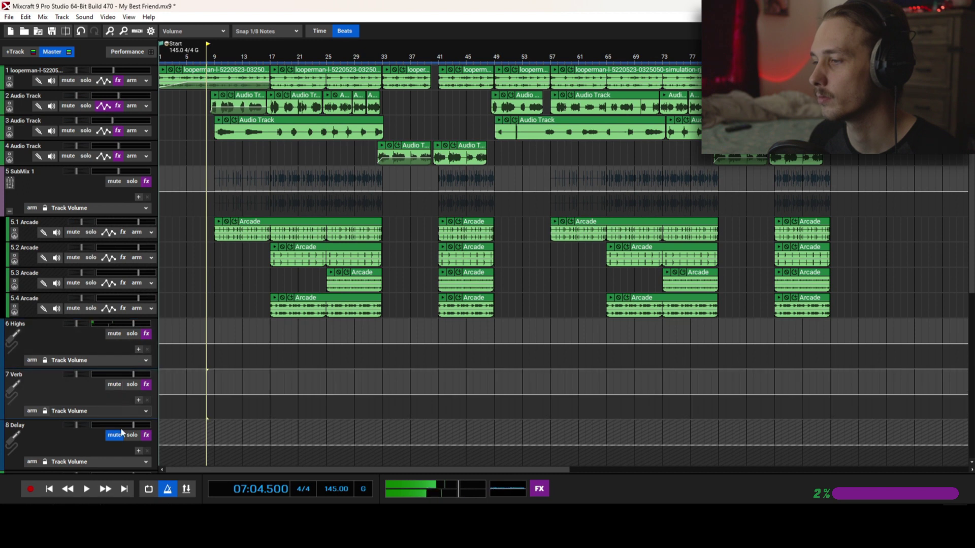
pyautogui.click(115, 435)
pyautogui.click(116, 436)
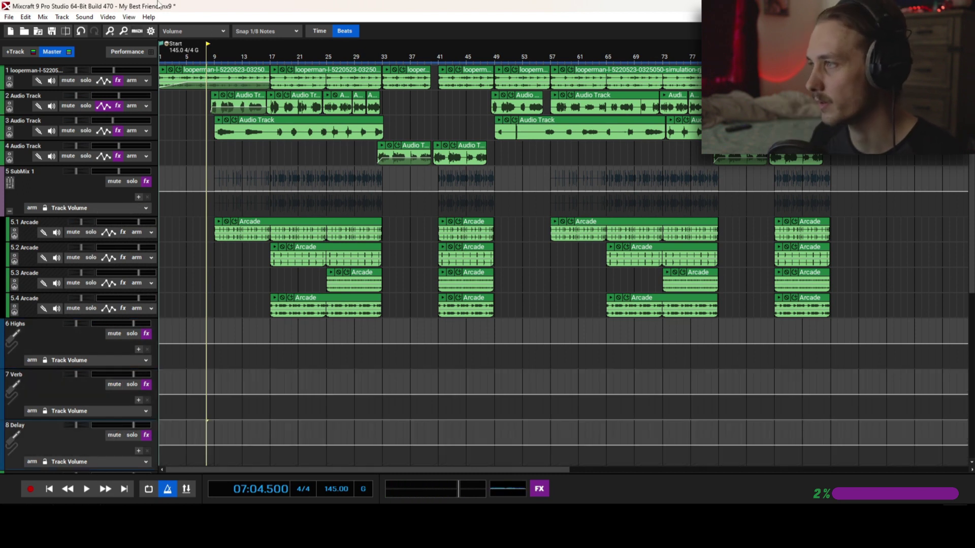
# - Play the full mix from just before bar 5, then stop playback
pyautogui.click(188, 62)
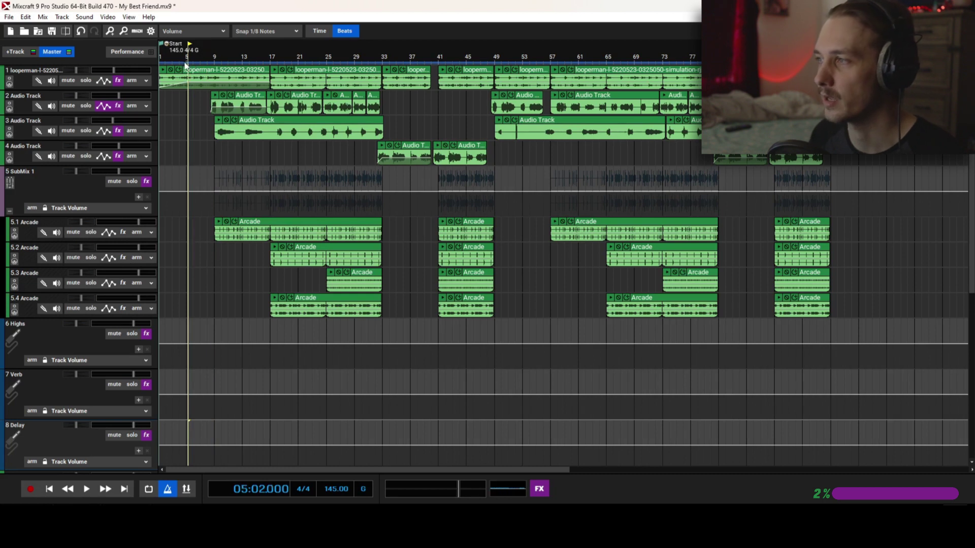
pyautogui.click(186, 63)
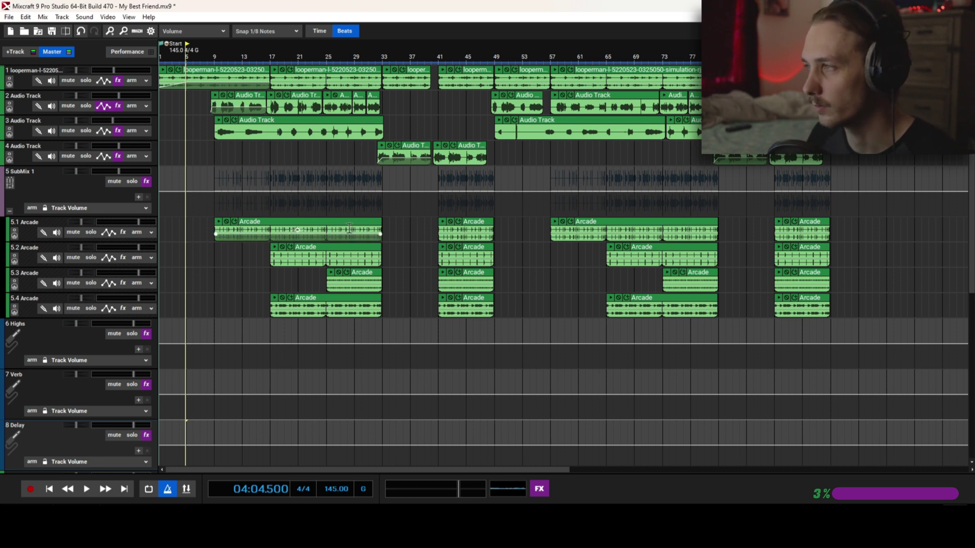
pyautogui.press('space')
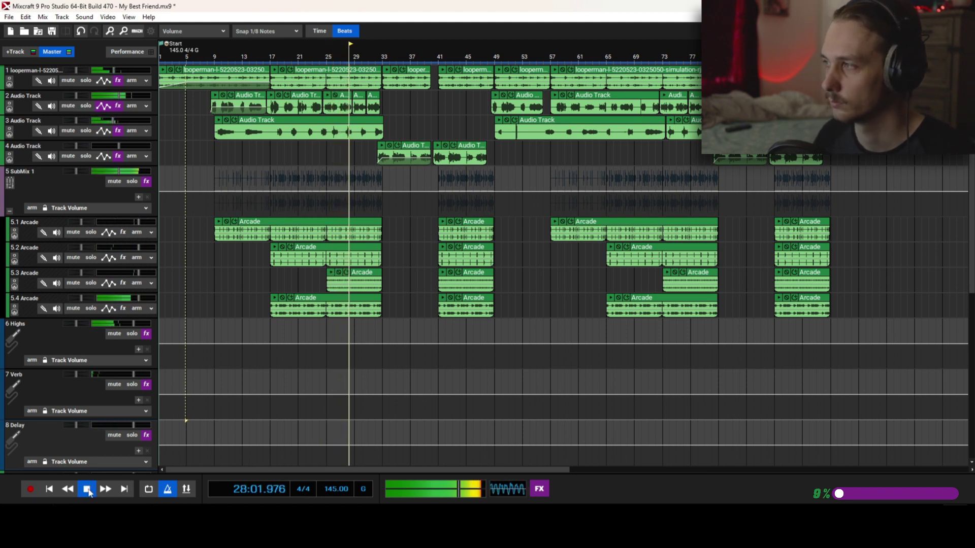
pyautogui.click(88, 490)
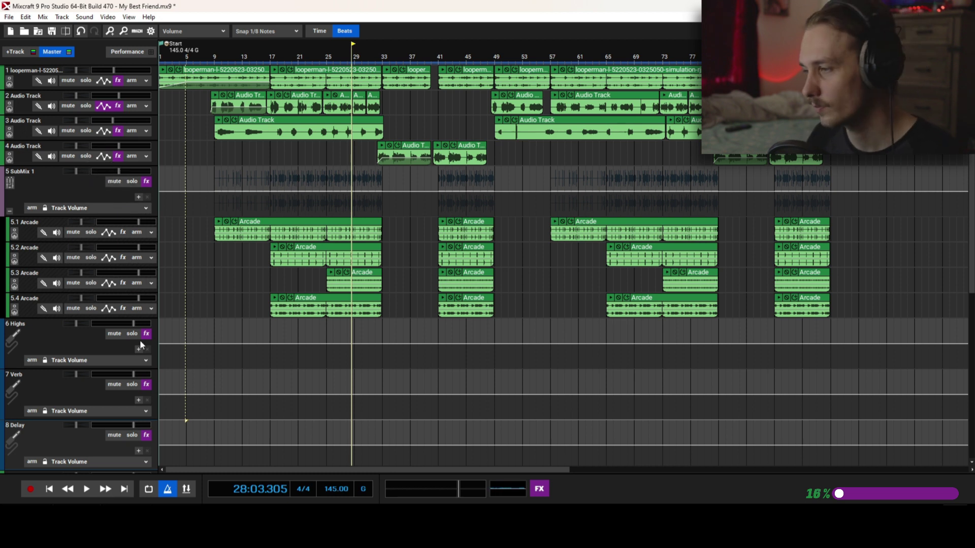
# - Mute the Highs return track again
pyautogui.click(114, 334)
# - Mute the Verb and Delay returns and solo tracks 2 and 3
pyautogui.click(120, 386)
pyautogui.click(114, 435)
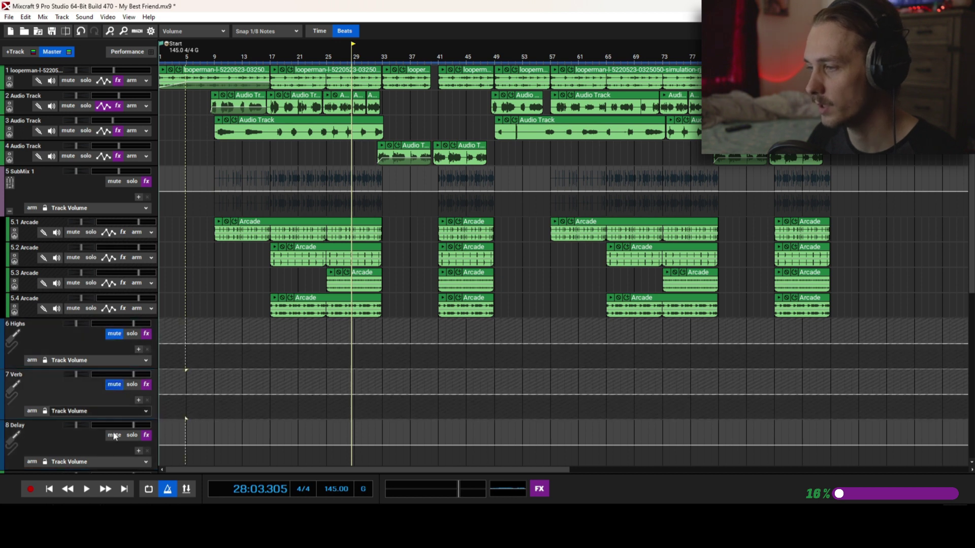
pyautogui.click(86, 106)
pyautogui.click(86, 131)
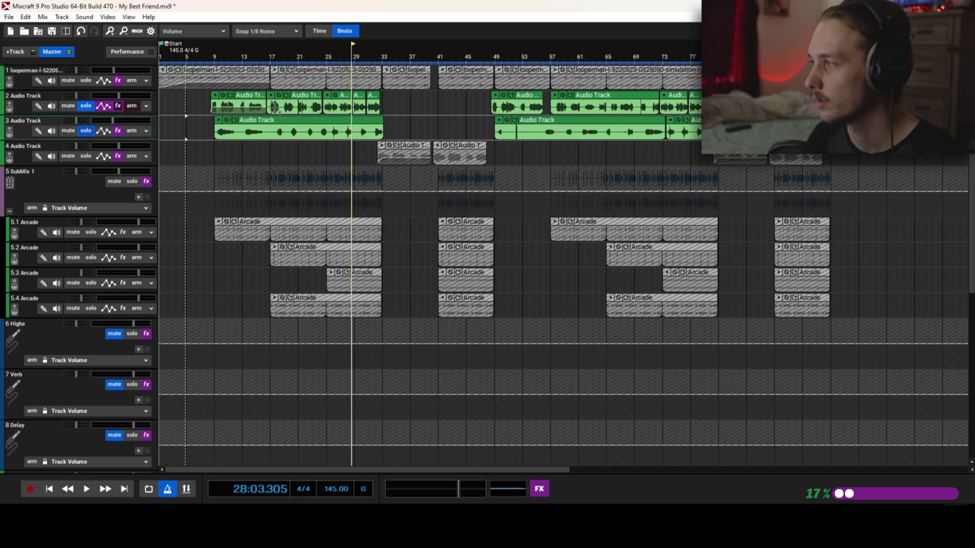
# - Play the two soloed vocal tracks from bar 9, then open track 3's effect list
pyautogui.click(213, 61)
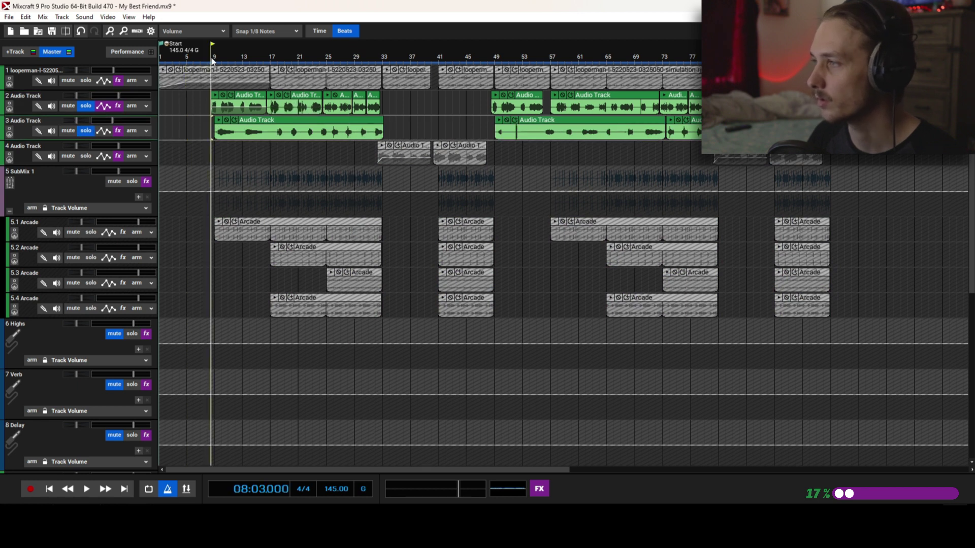
pyautogui.press('space')
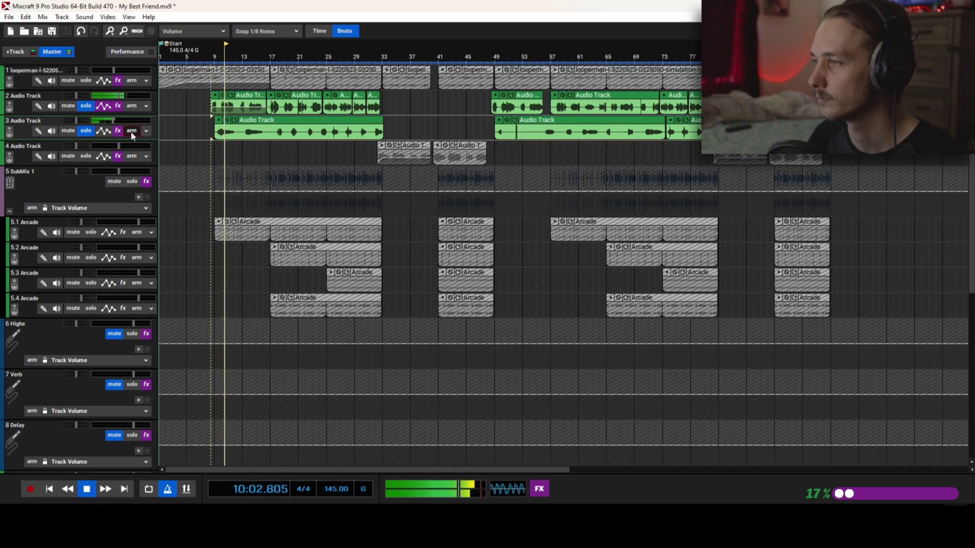
pyautogui.moveTo(119, 132)
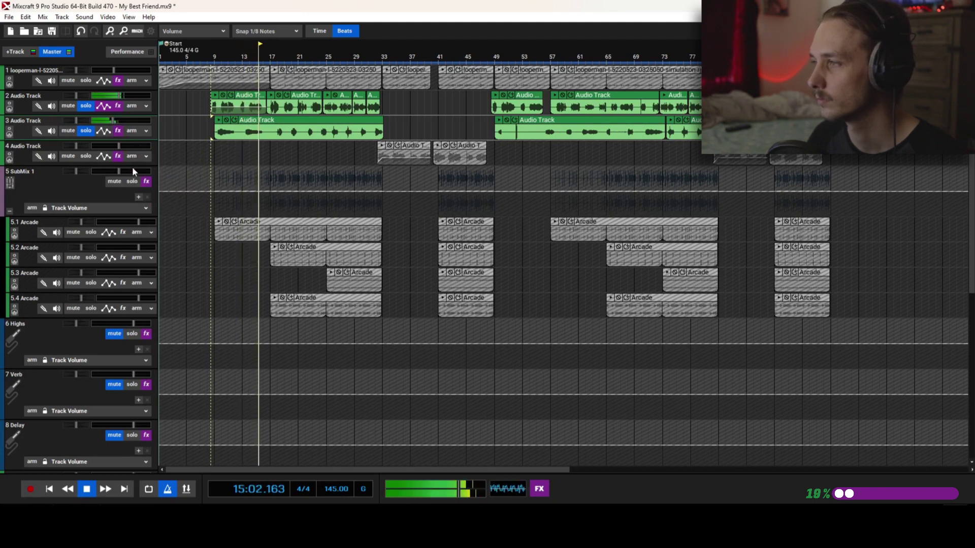
pyautogui.press('space')
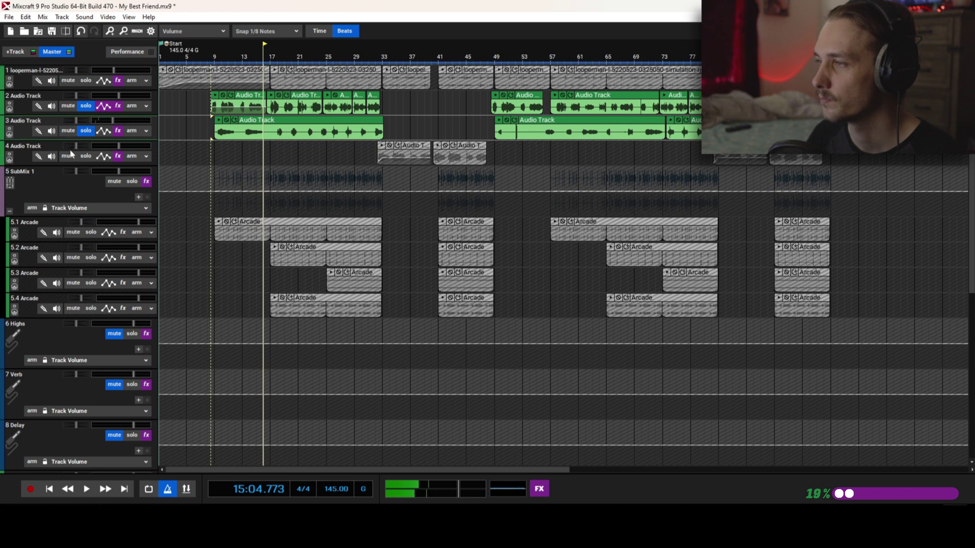
pyautogui.click(119, 132)
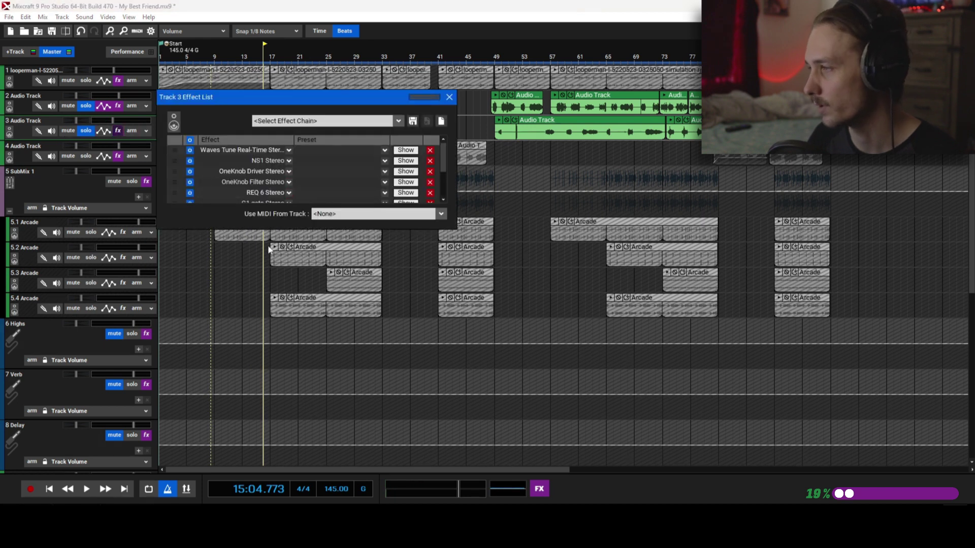
# - Expand and move Track 3's effect list to review all its effects, then close it
pyautogui.moveTo(277, 318); pyautogui.dragTo(278, 317)
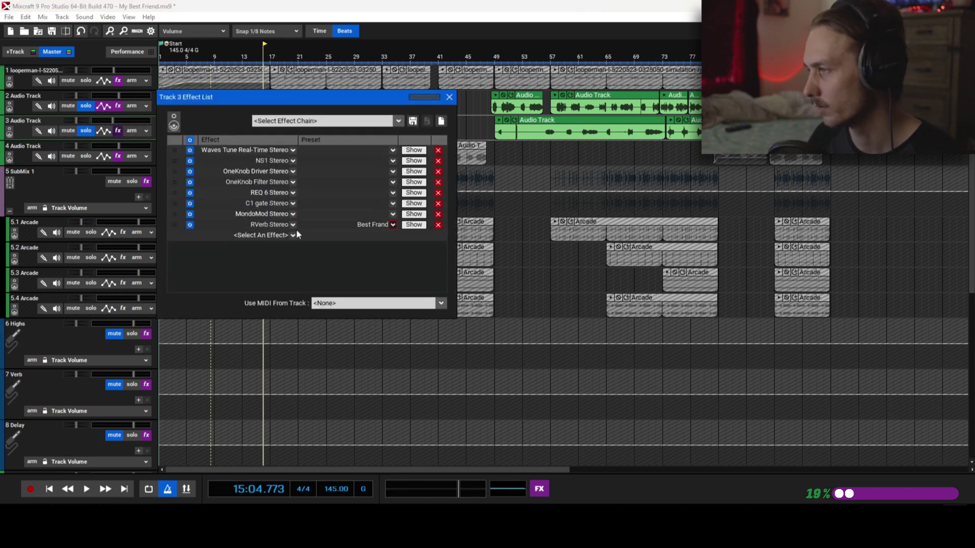
pyautogui.moveTo(386, 102); pyautogui.dragTo(519, 156)
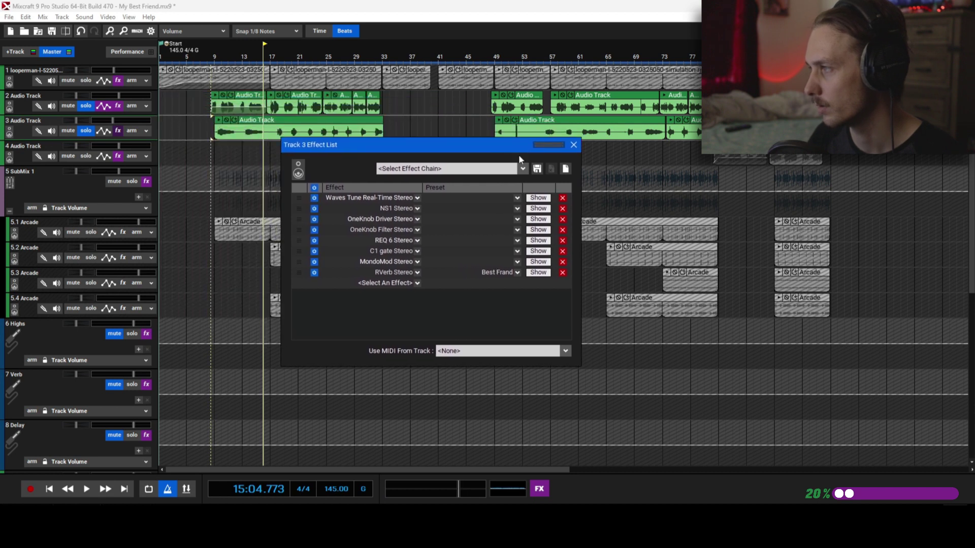
pyautogui.click(574, 146)
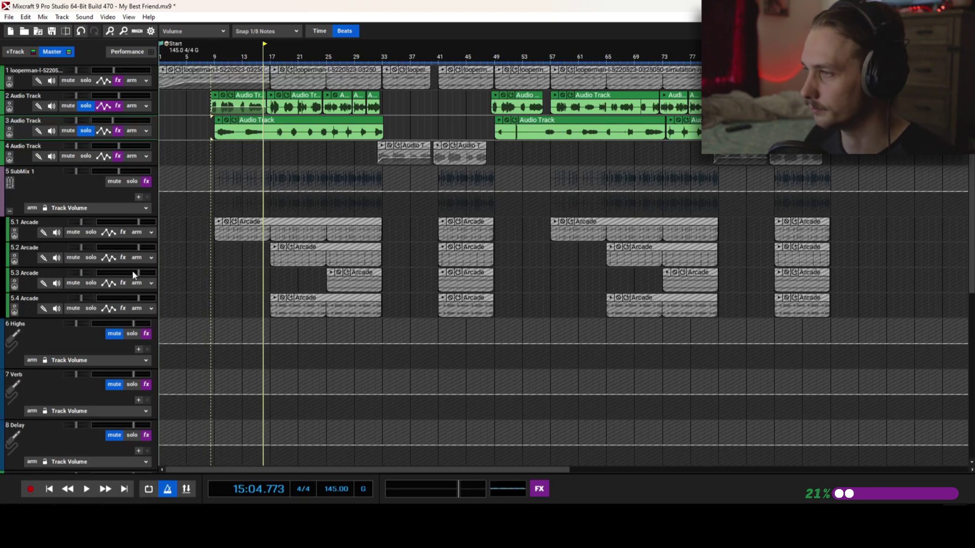
# - Leave only track 2 soloed, unmute Verb, and play from bar 9
pyautogui.click(85, 130)
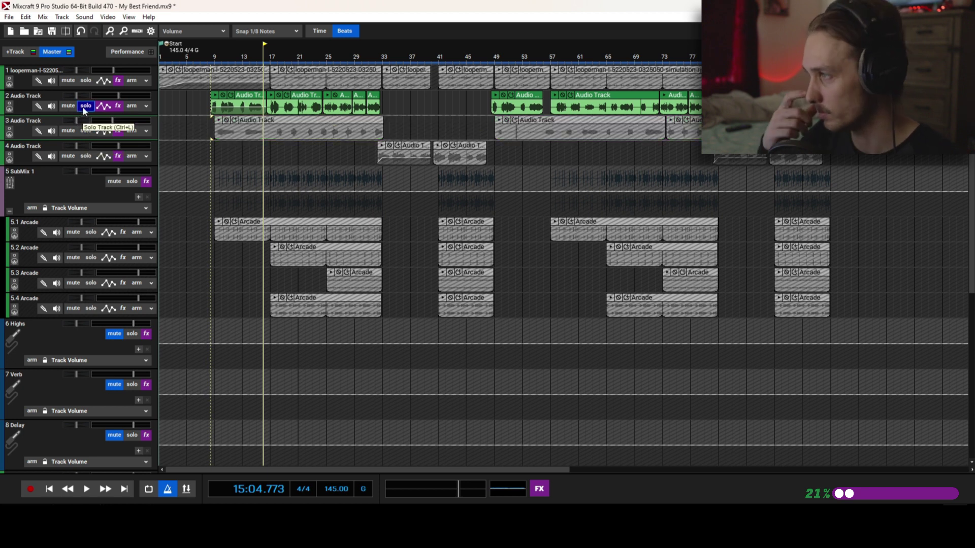
pyautogui.click(121, 384)
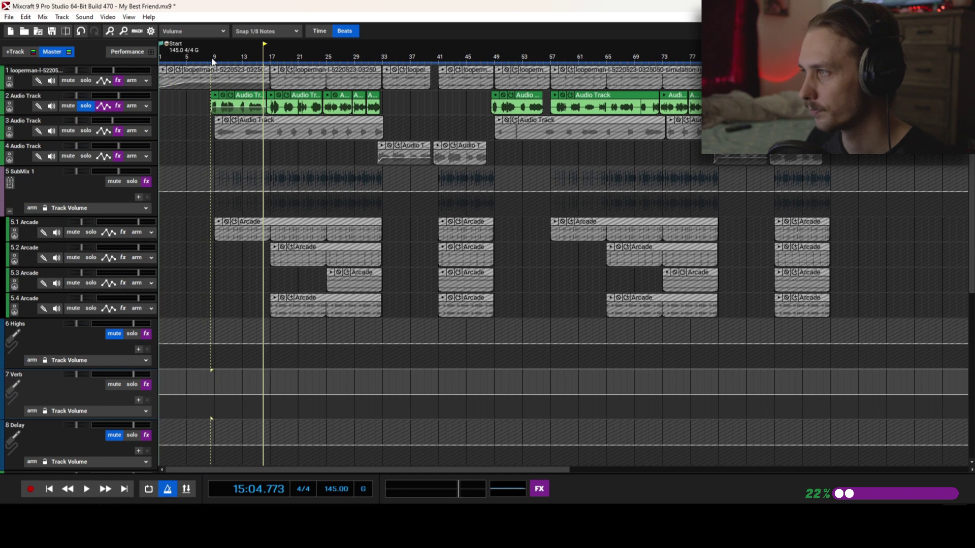
pyautogui.click(213, 59)
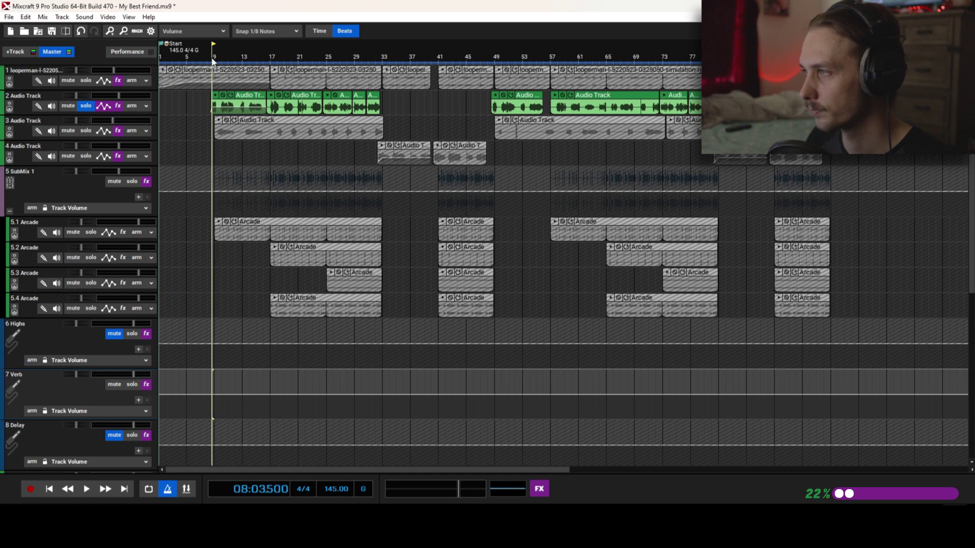
pyautogui.press('space')
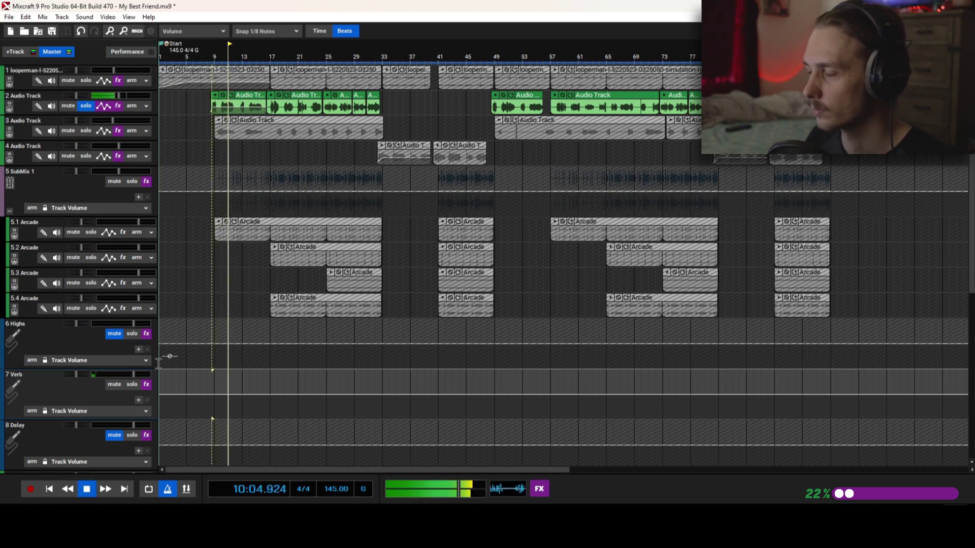
pyautogui.press('space')
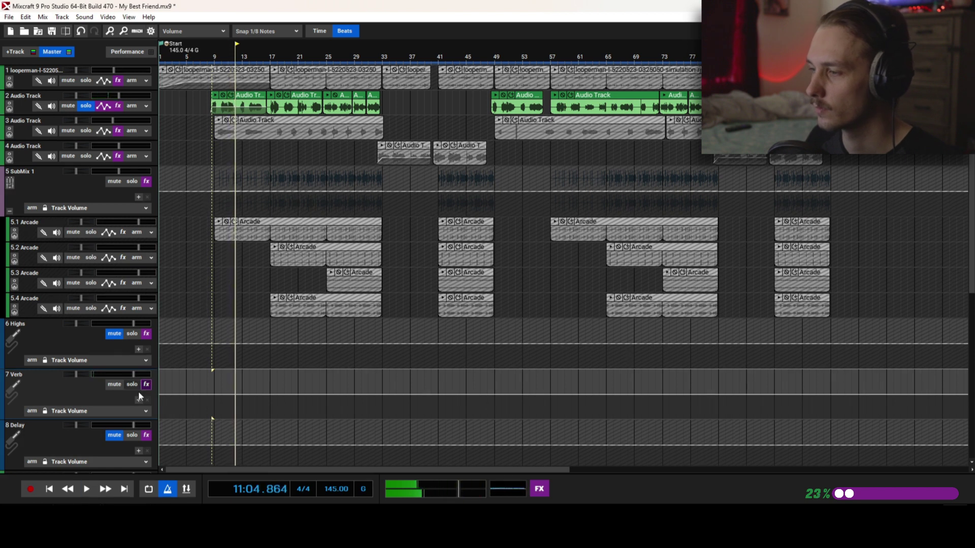
# - Bring up the Verb track's effect list and its RVerb plugin settings
pyautogui.click(146, 385)
pyautogui.moveTo(403, 352); pyautogui.dragTo(504, 254)
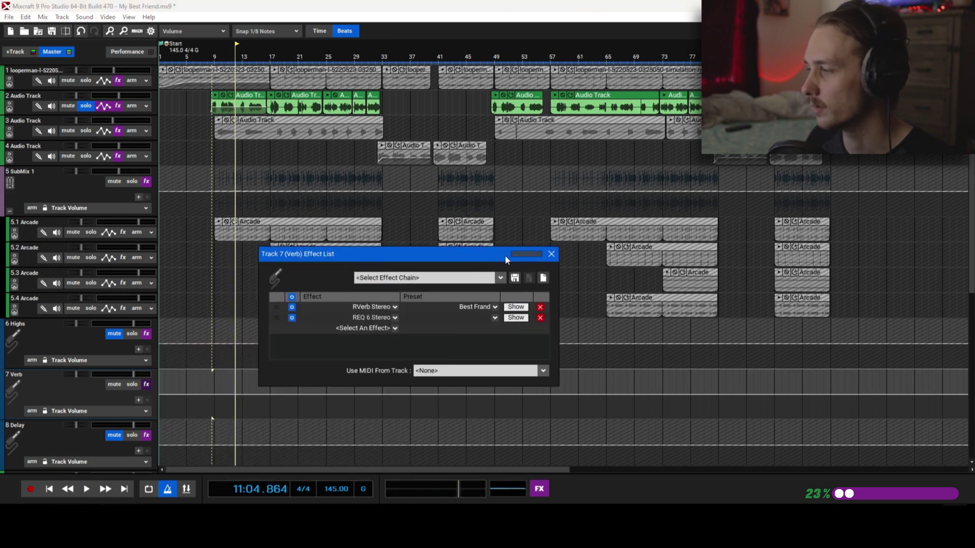
pyautogui.click(518, 315)
# - Audition the RVerb Hall 1 preset from a new start point, then close the plugin
pyautogui.moveTo(498, 93); pyautogui.dragTo(599, 89)
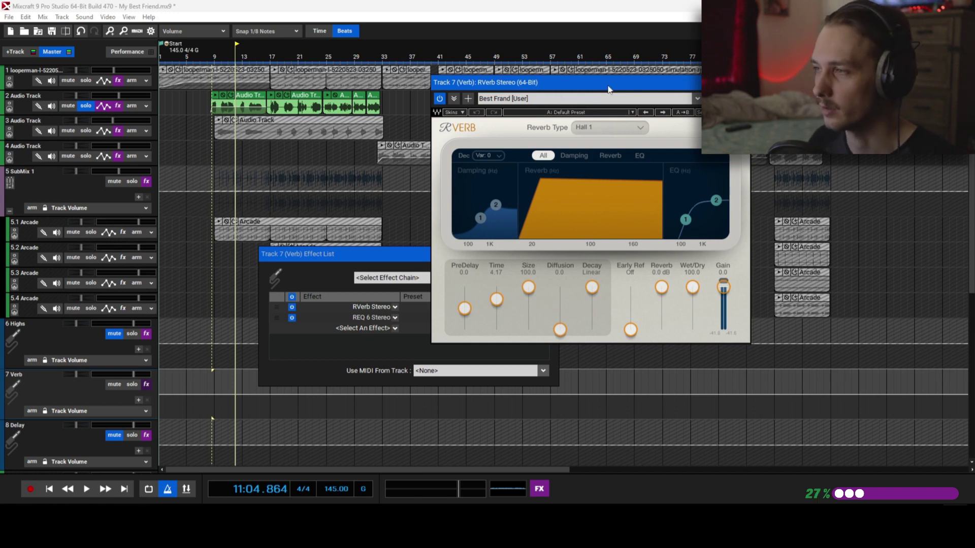
pyautogui.moveTo(612, 88); pyautogui.dragTo(604, 79)
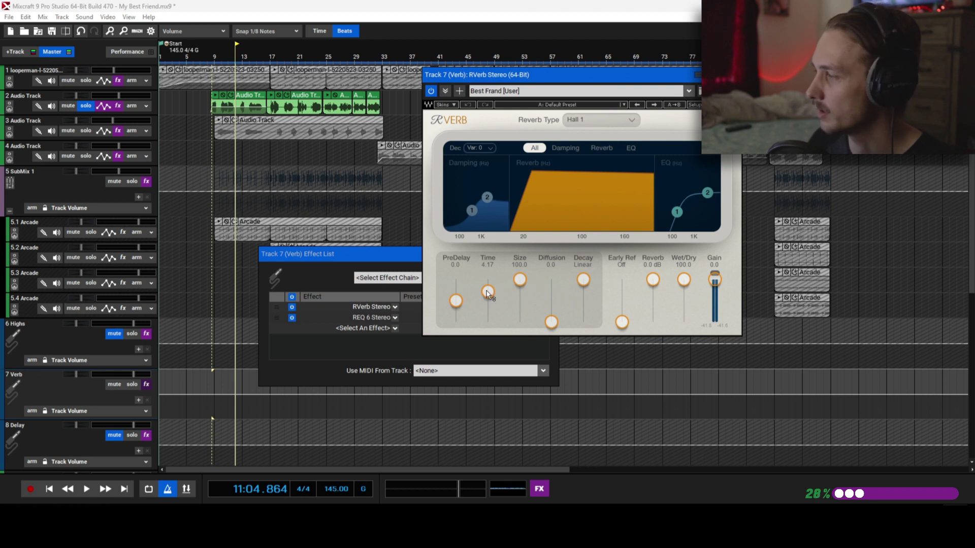
pyautogui.click(224, 61)
pyautogui.press('space')
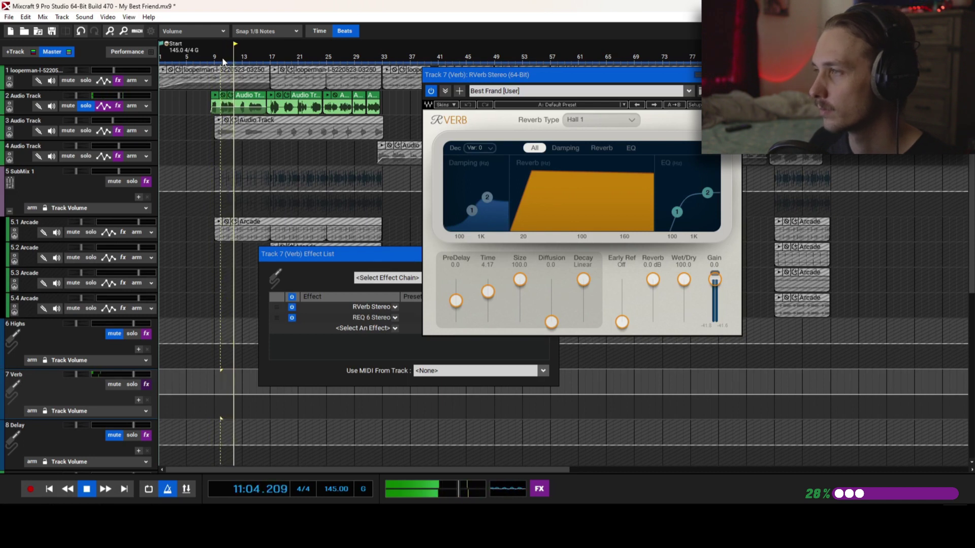
pyautogui.press('space')
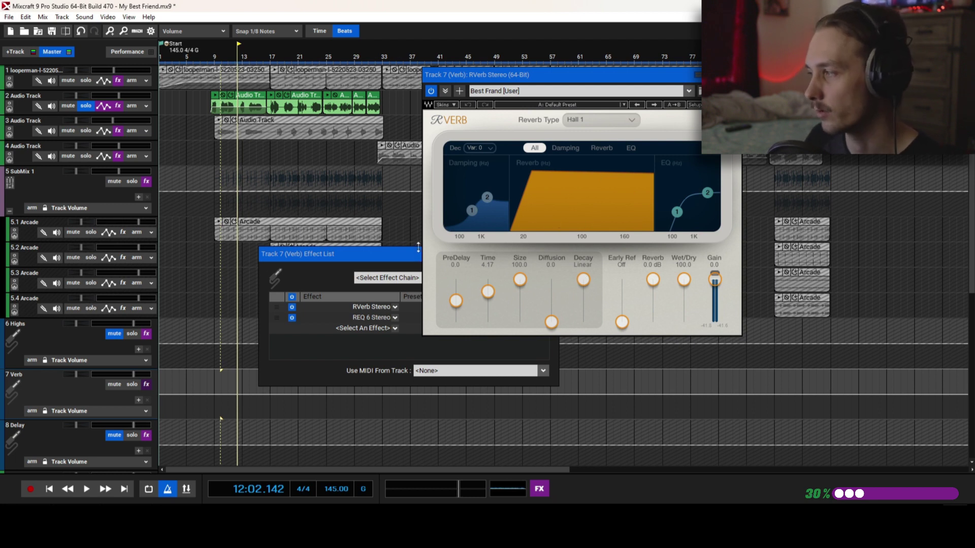
pyautogui.click(735, 75)
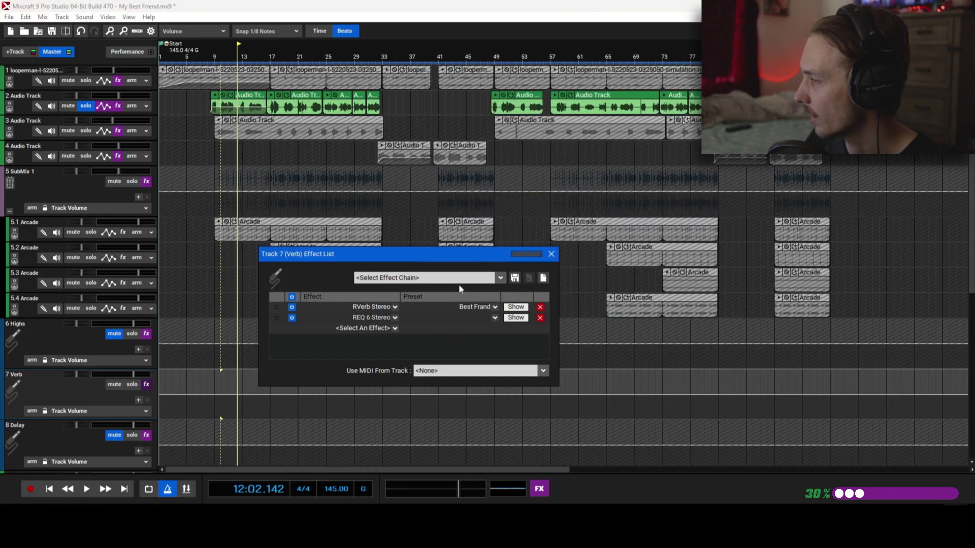
# - Show the Verb track's REQ 6 Stereo equalizer and move it aside
pyautogui.click(516, 318)
pyautogui.moveTo(539, 89); pyautogui.dragTo(666, 101)
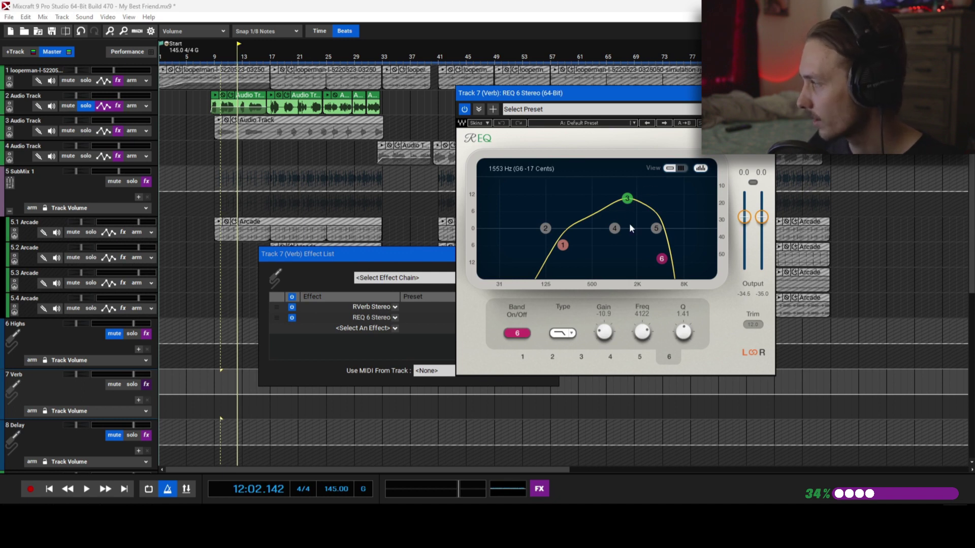
# - Select the Verb EQ's boosted band 3, then open Track 2's first REQ 6 equalizer
pyautogui.click(627, 199)
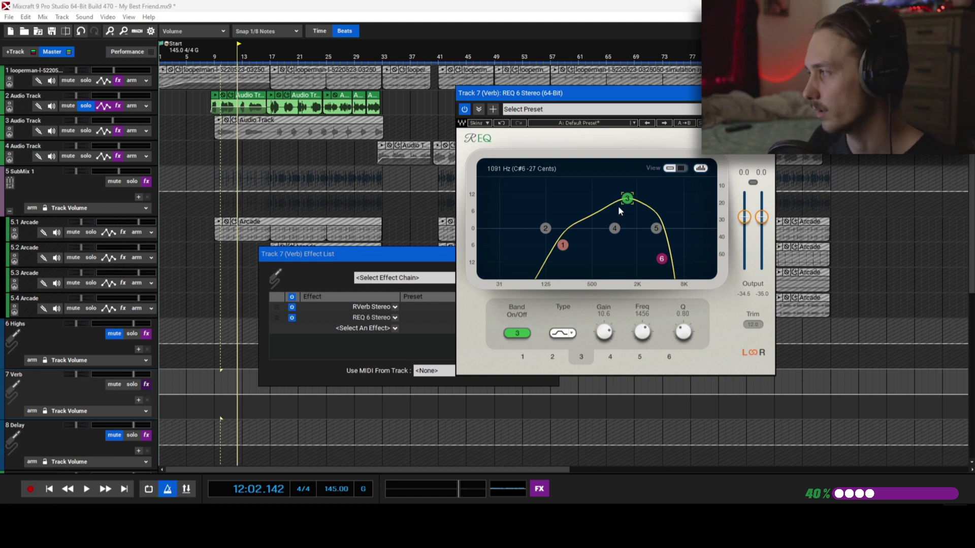
pyautogui.click(118, 106)
pyautogui.moveTo(386, 202); pyautogui.dragTo(383, 274)
pyautogui.click(414, 146)
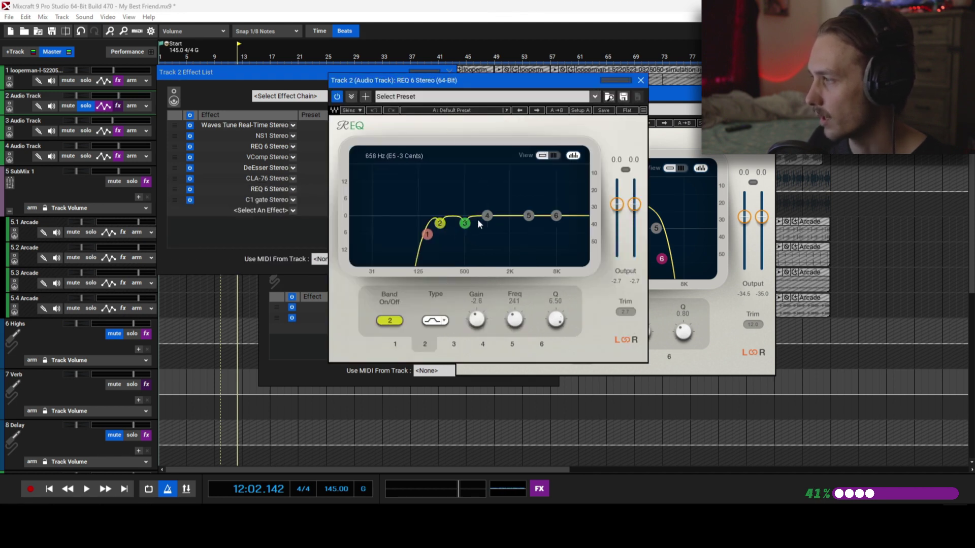
# - Compare Track 2's two REQ 6 equalizers, inspecting band 2, then close both
pyautogui.click(440, 224)
pyautogui.click(644, 83)
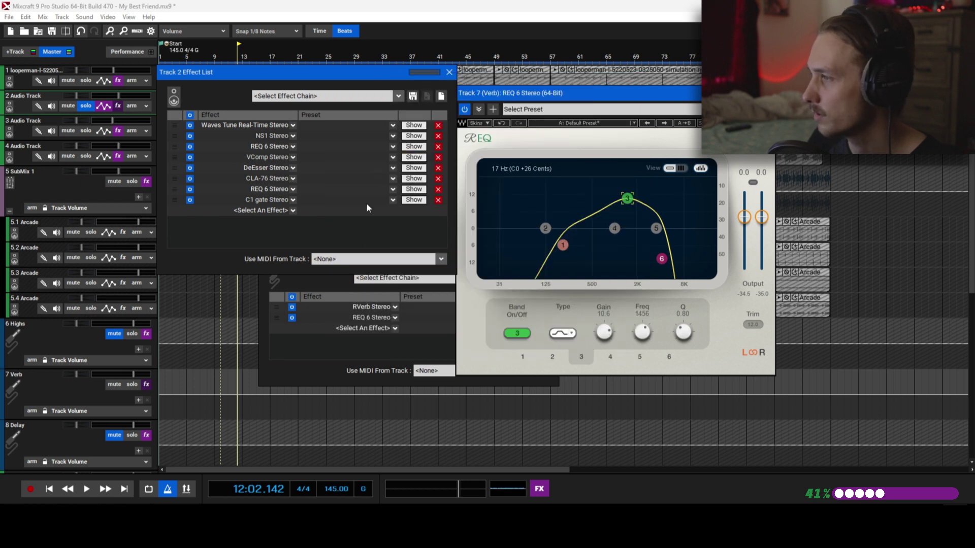
pyautogui.click(410, 189)
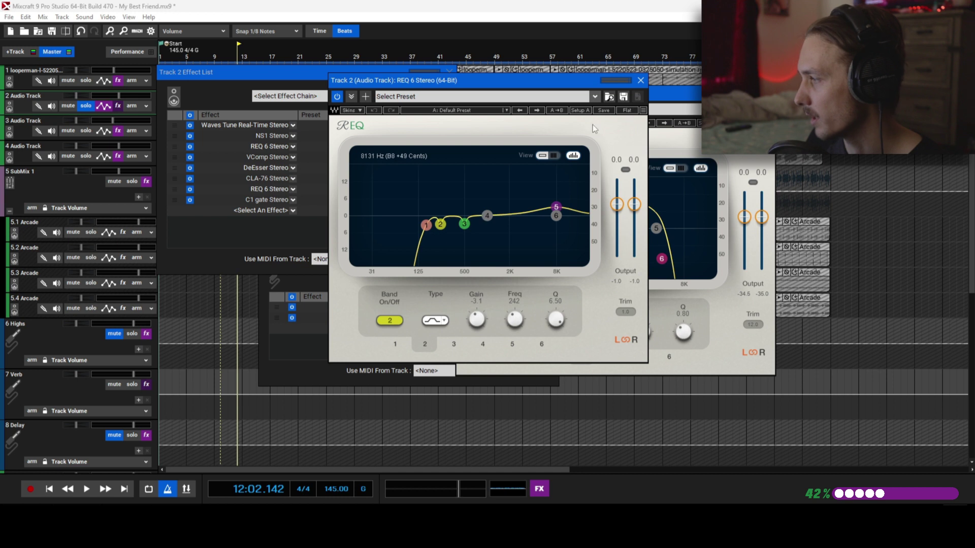
pyautogui.click(641, 80)
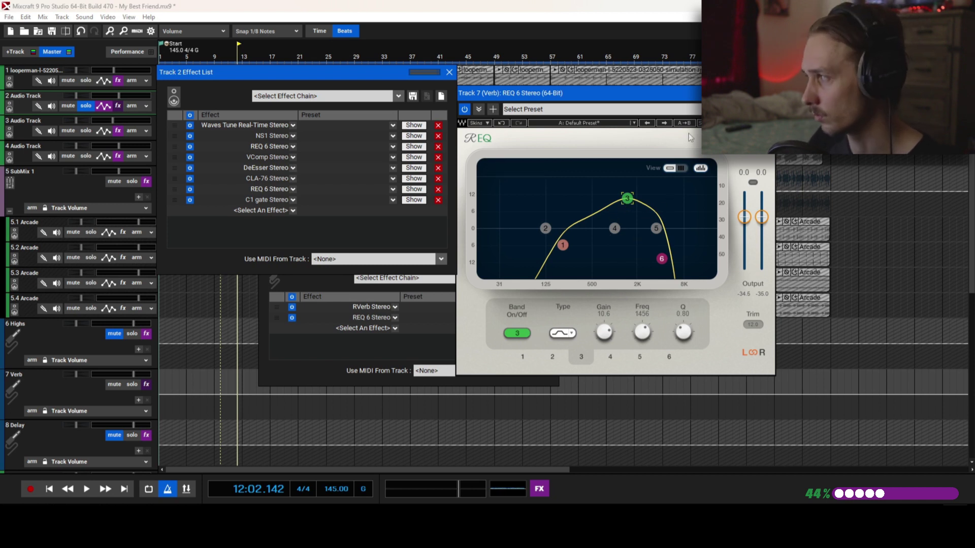
# - Close the Verb equalizer and Track 2's effect list, and return playback to bar 9
pyautogui.moveTo(682, 98); pyautogui.dragTo(694, 101)
pyautogui.click(779, 96)
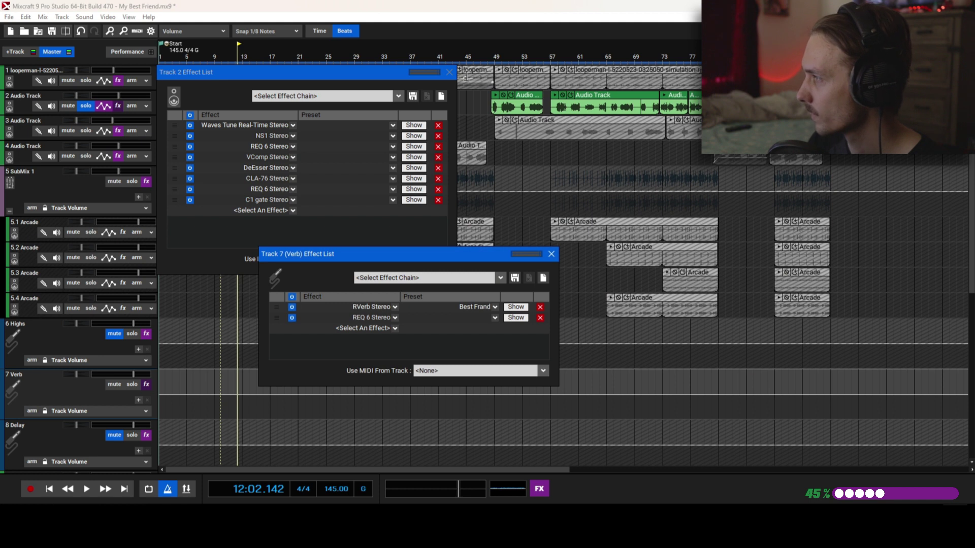
pyautogui.click(448, 72)
pyautogui.moveTo(503, 256); pyautogui.dragTo(517, 222)
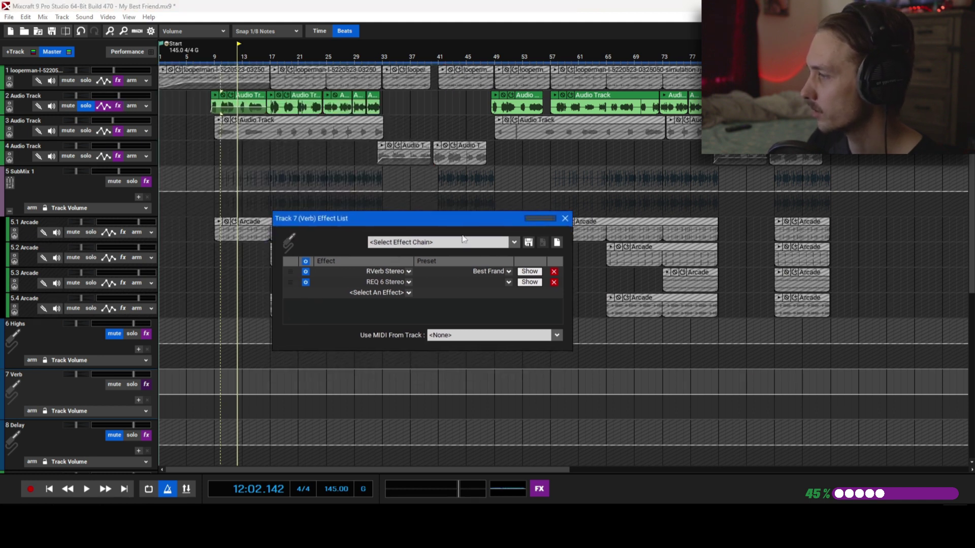
pyautogui.click(214, 79)
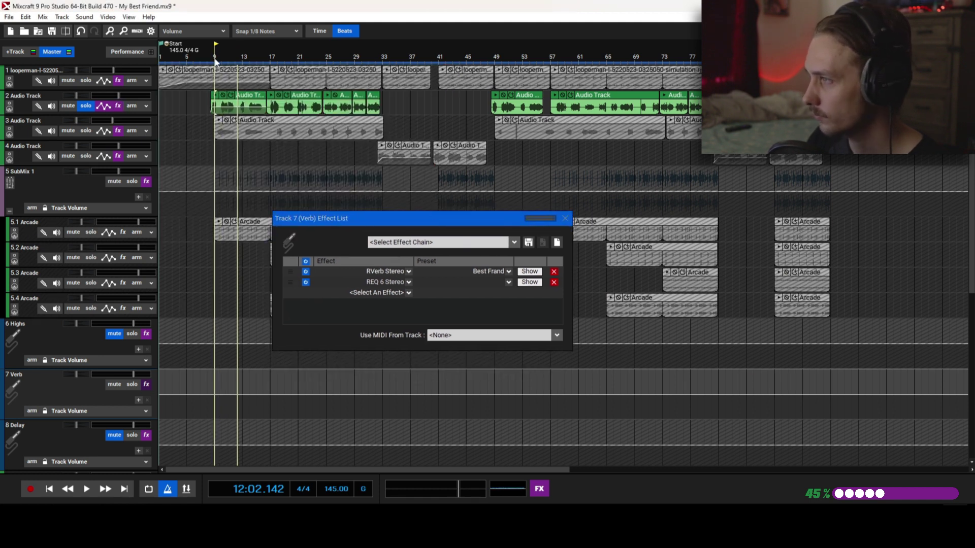
# - Add Doubler2 Stereo to the Verb track from Recently Used effects
pyautogui.click(408, 293)
pyautogui.moveTo(437, 315)
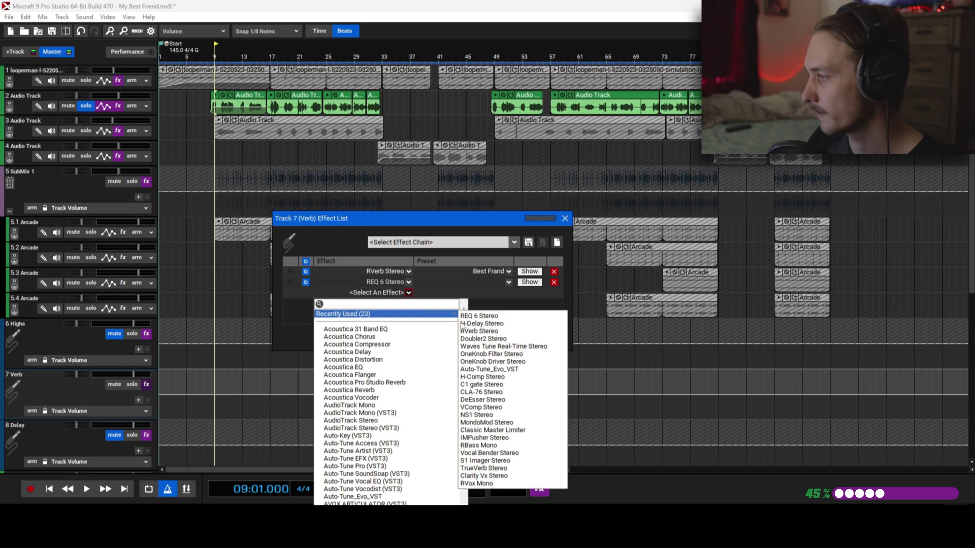
pyautogui.click(480, 339)
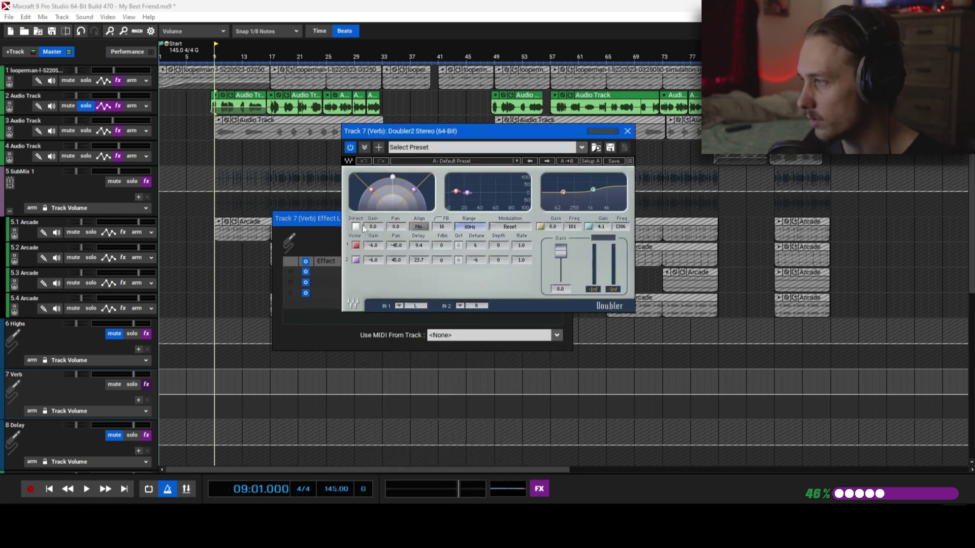
pyautogui.moveTo(430, 135); pyautogui.dragTo(440, 143)
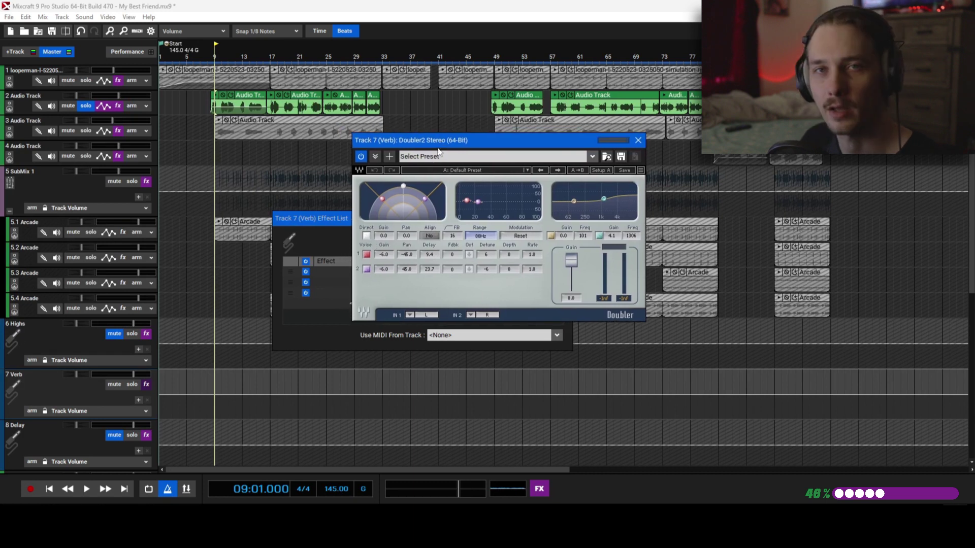
# - Turn off the Doubler's direct signal and set the voice gain to 0.0
pyautogui.click(366, 236)
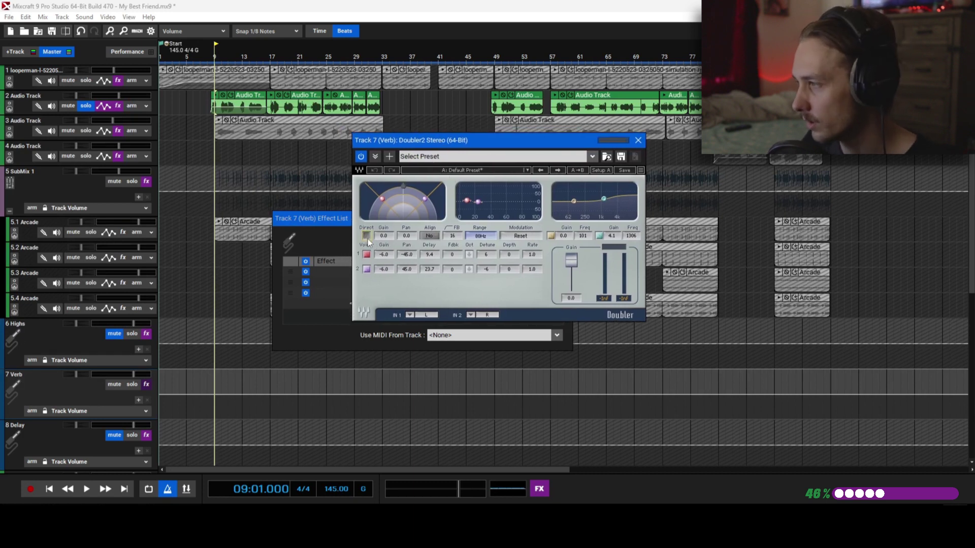
pyautogui.click(391, 257)
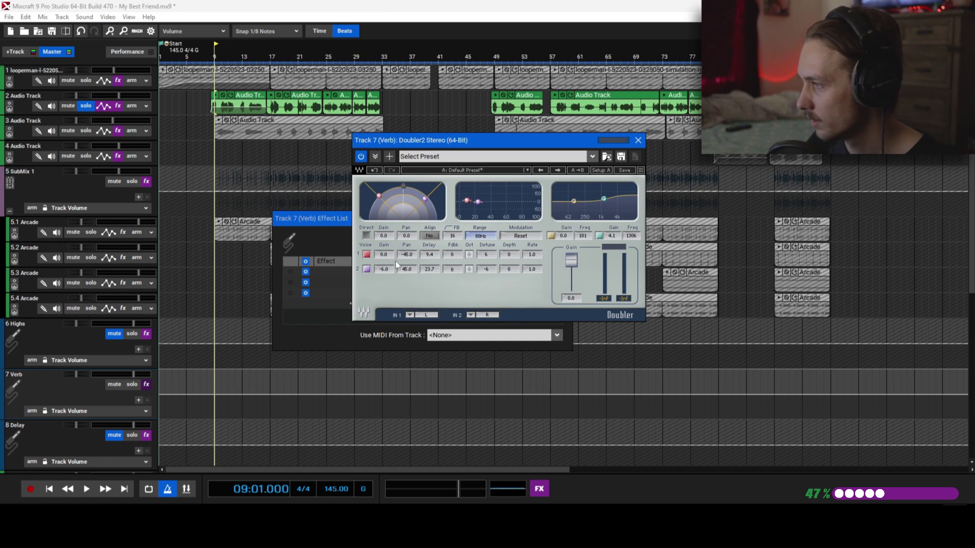
pyautogui.write('0')
pyautogui.press('Return')
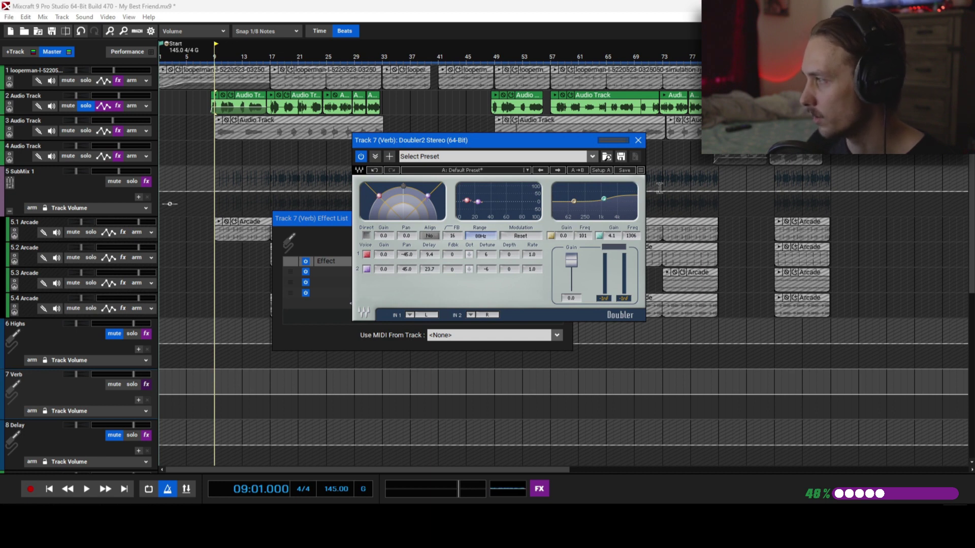
# - Turn off the Doubler's EQ band, A/B the plugin during playback, and leave it bypassed and closed
pyautogui.click(599, 235)
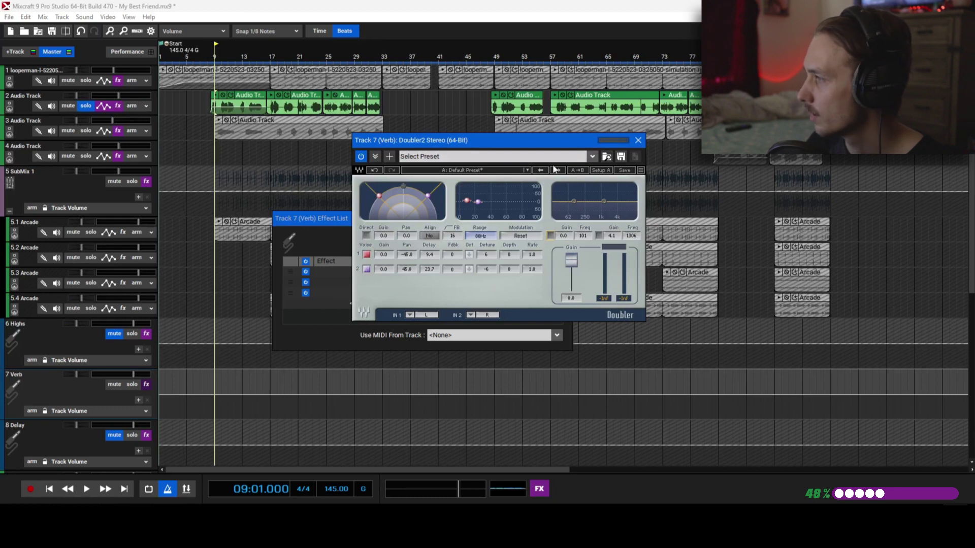
pyautogui.click(359, 156)
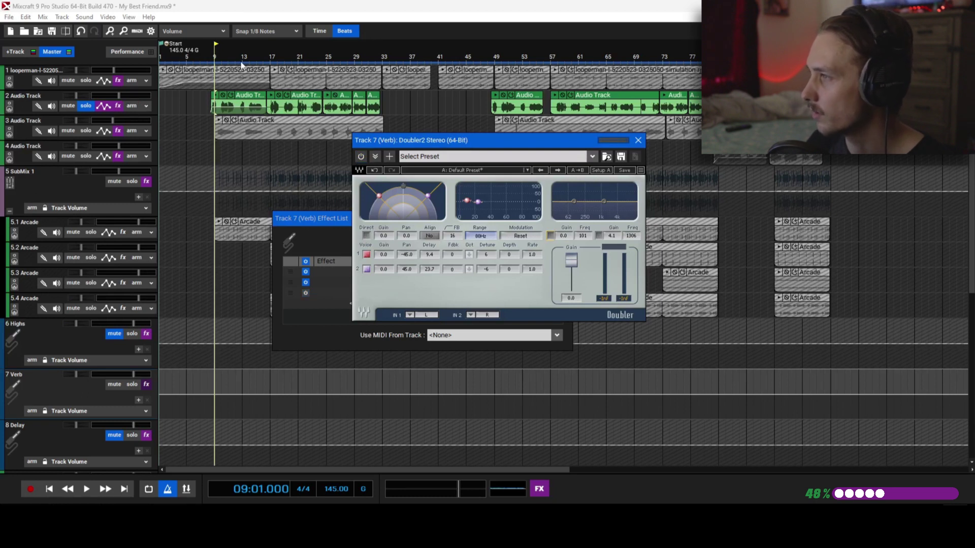
pyautogui.click(213, 60)
pyautogui.press('space')
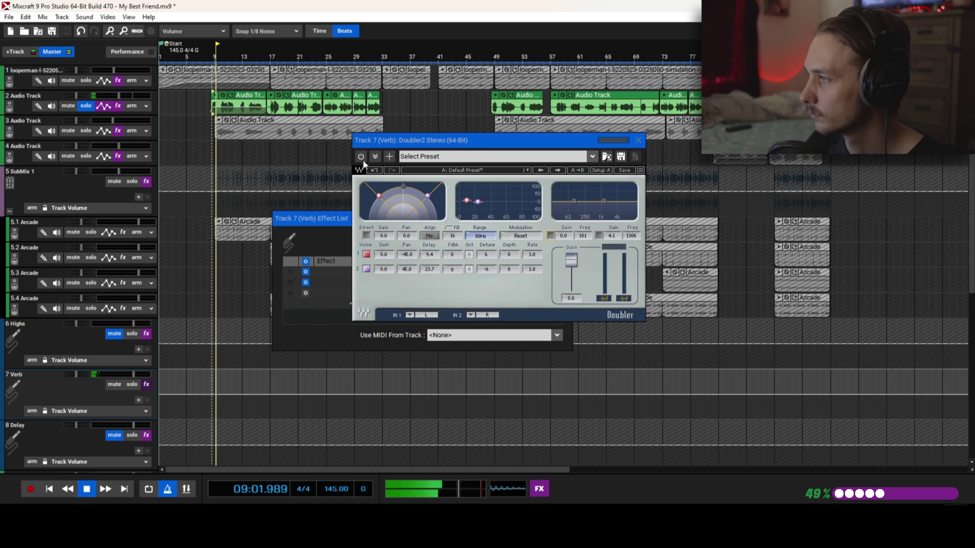
pyautogui.click(360, 156)
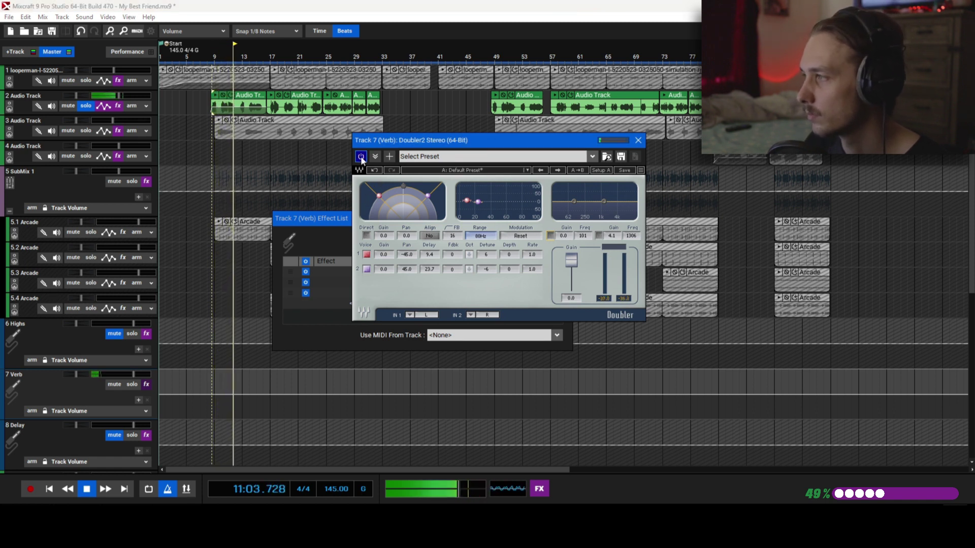
pyautogui.click(361, 156)
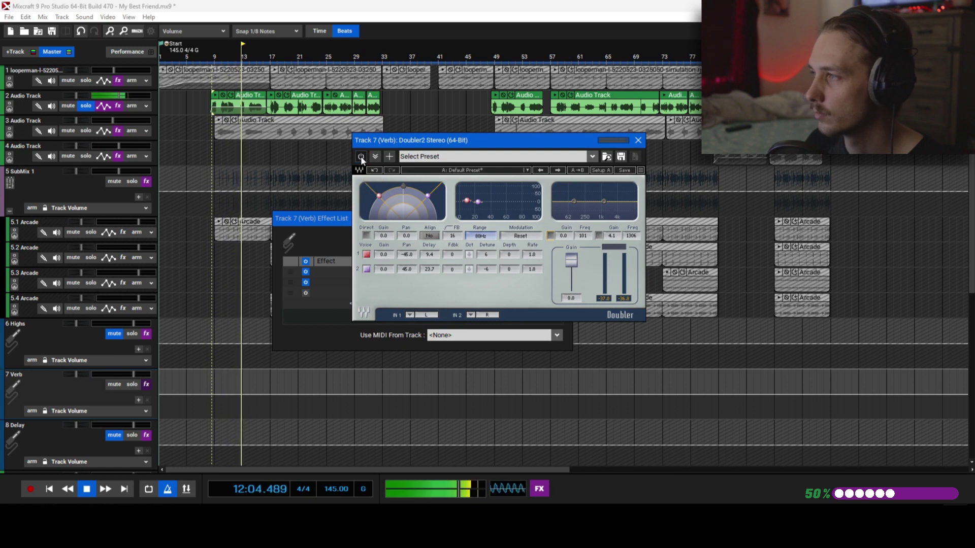
pyautogui.click(360, 156)
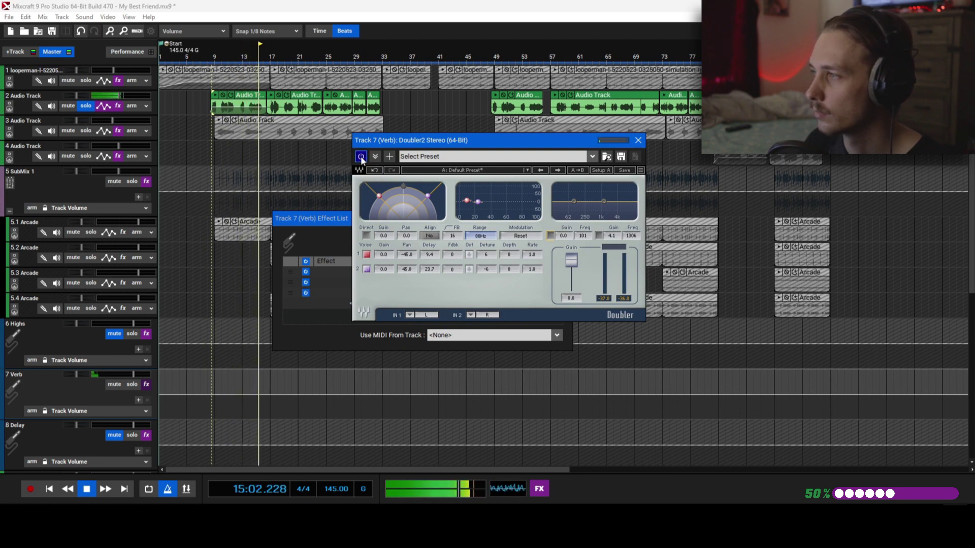
pyautogui.click(361, 157)
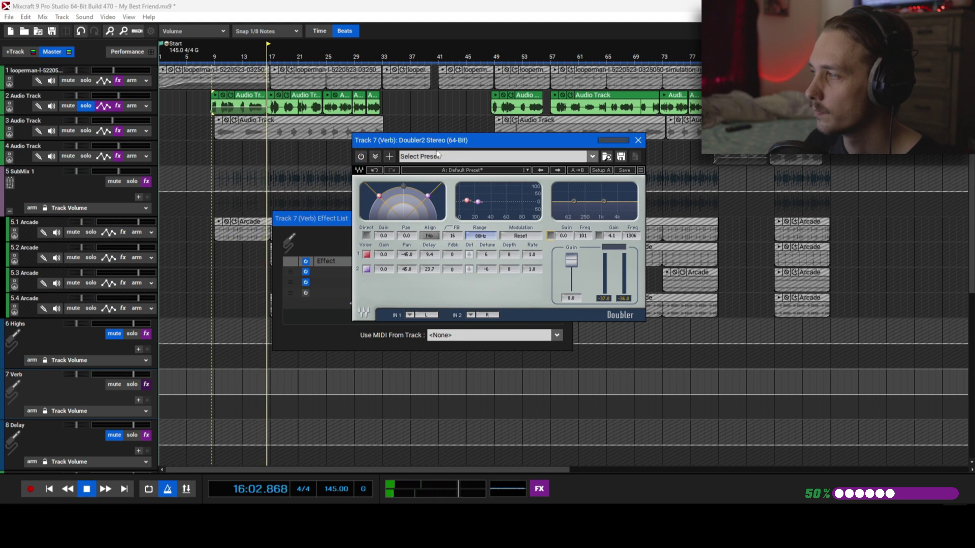
pyautogui.press('space')
pyautogui.click(638, 140)
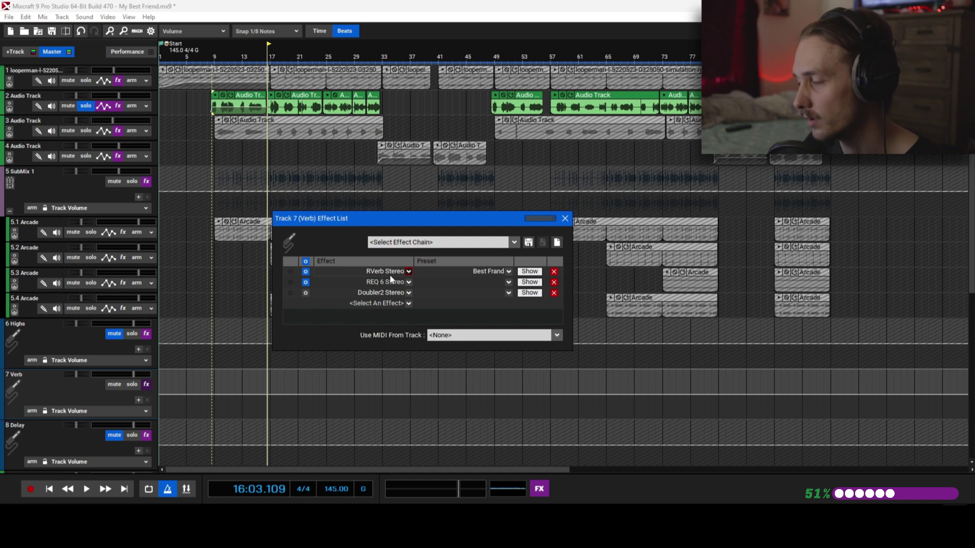
# - Remove Doubler2 Stereo from the Verb chain and add S1 Imager Stereo in its place
pyautogui.click(554, 293)
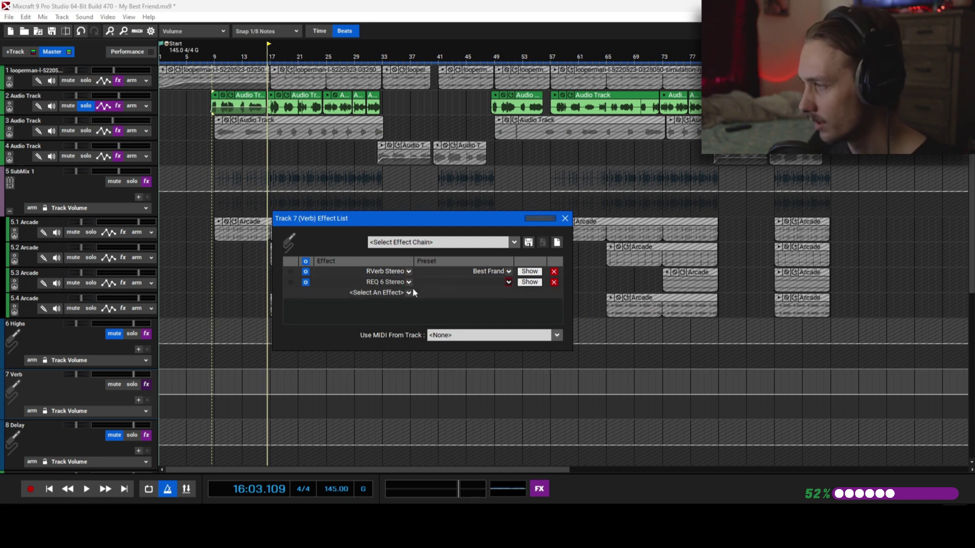
pyautogui.click(409, 292)
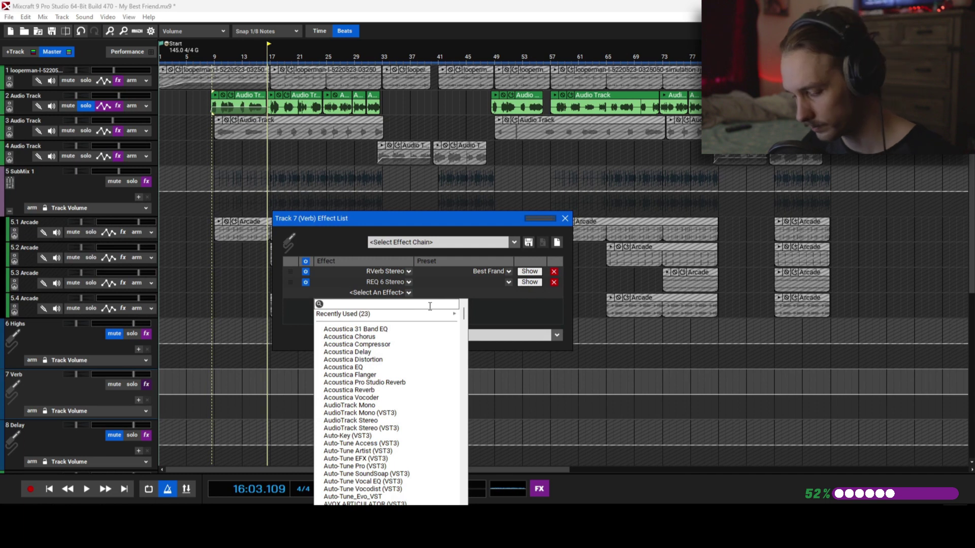
pyautogui.write('s1')
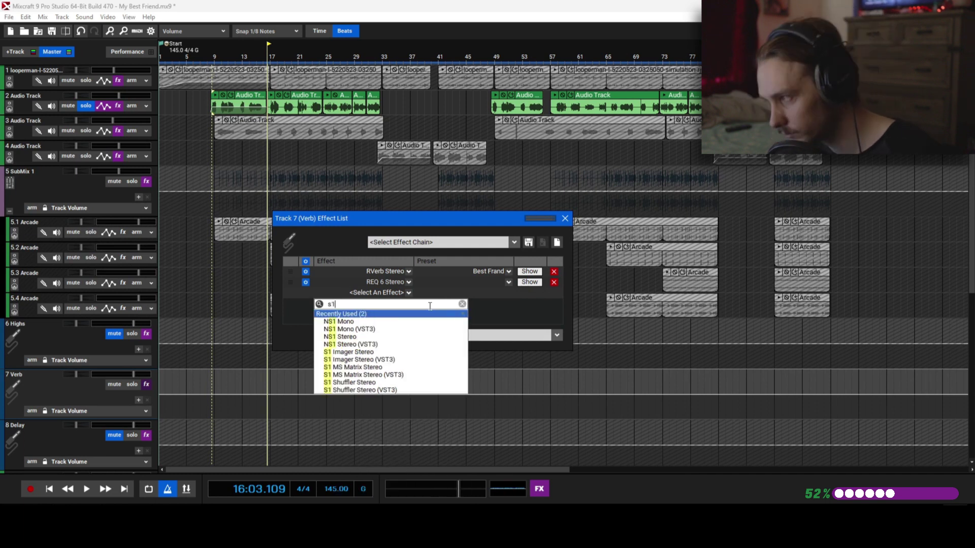
pyautogui.click(415, 352)
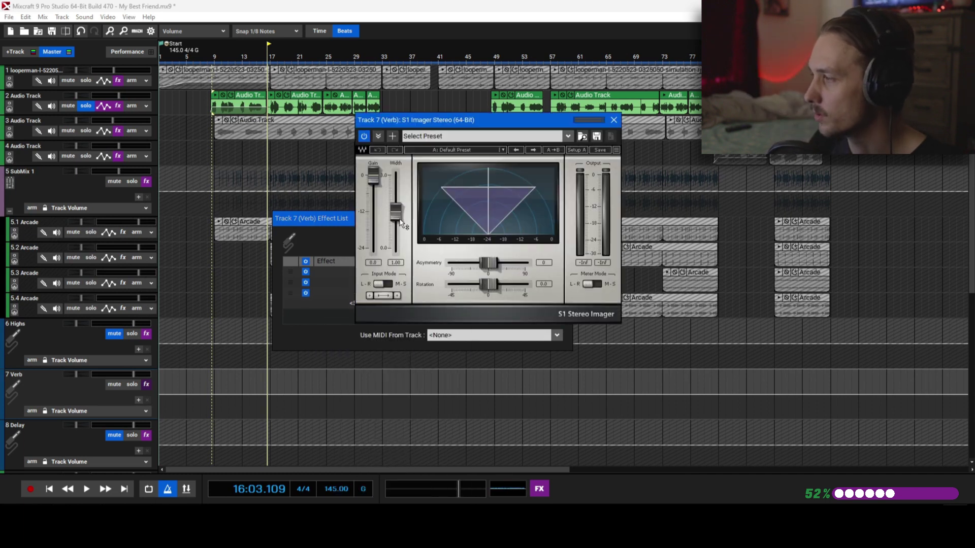
# - From bar 9, audition the Verb reverb with S1 Imager width collapsed to 0
pyautogui.click(212, 60)
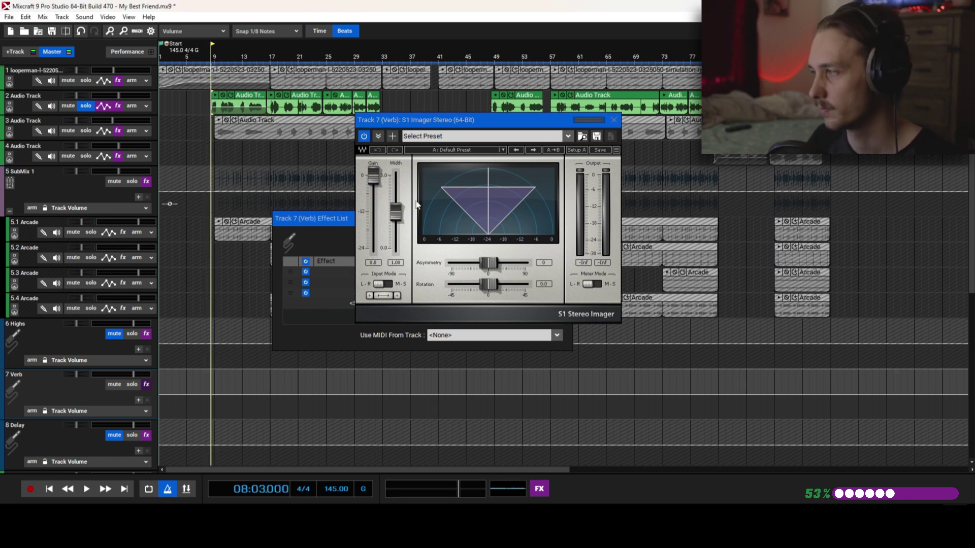
pyautogui.moveTo(398, 220); pyautogui.dragTo(396, 248)
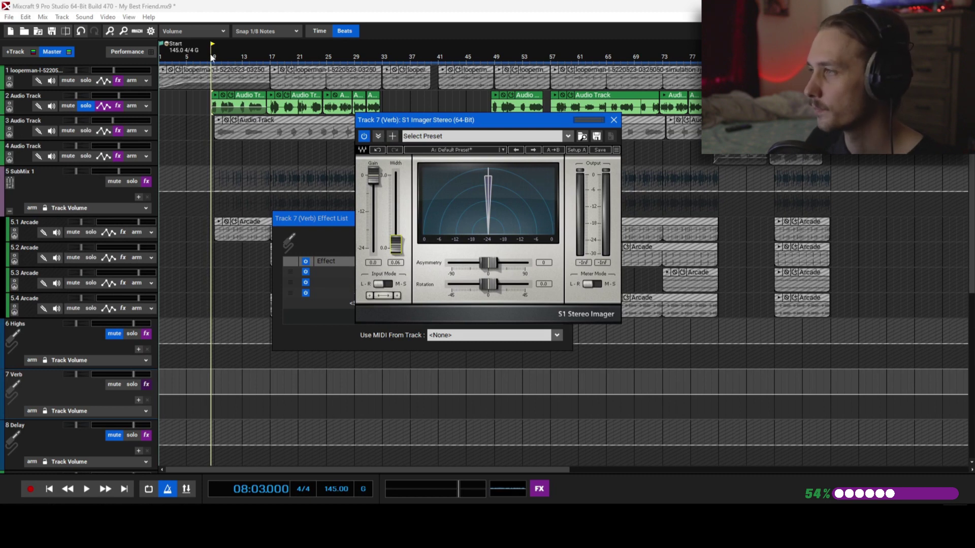
pyautogui.press('space')
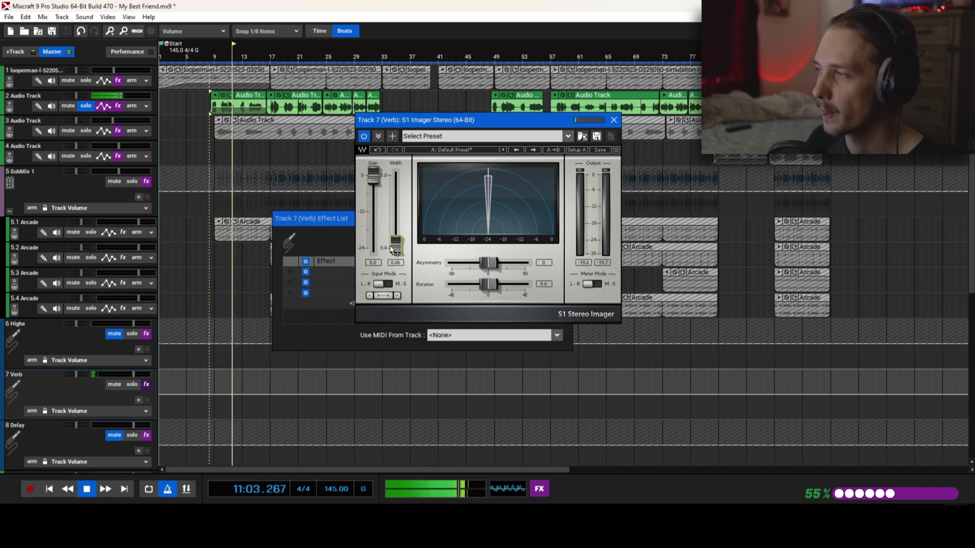
pyautogui.press('space')
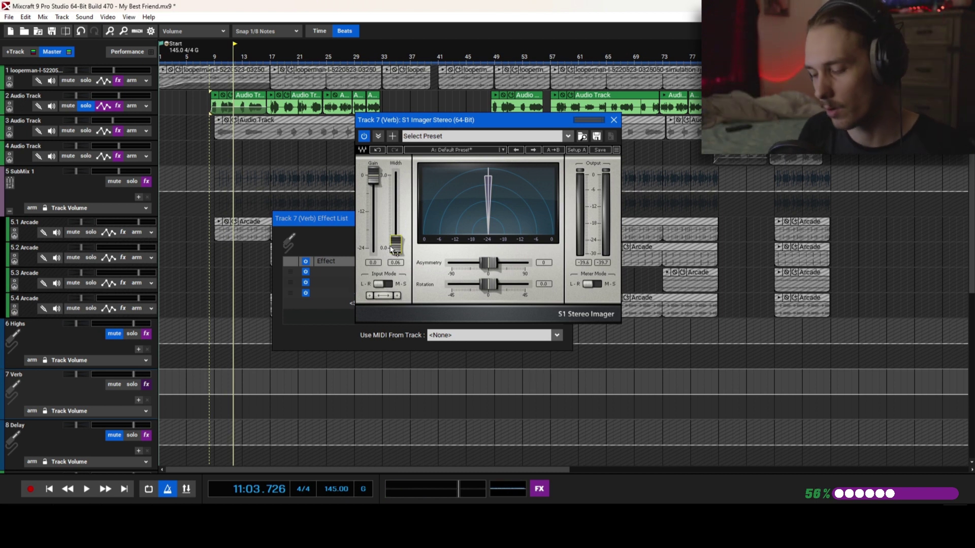
# - Raise the S1 Imager width to 3.00 and replay from bar 9
pyautogui.moveTo(395, 243); pyautogui.dragTo(395, 175)
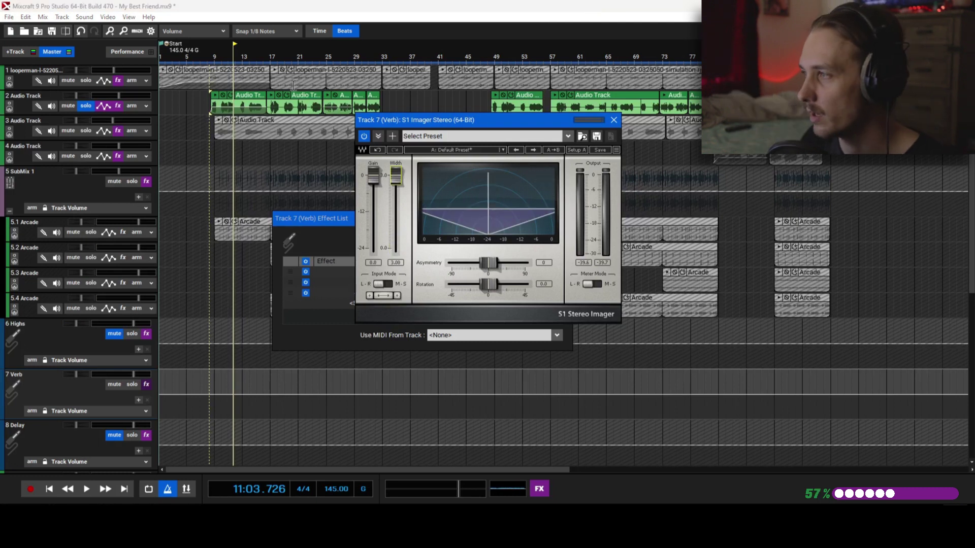
pyautogui.click(211, 62)
pyautogui.press('space')
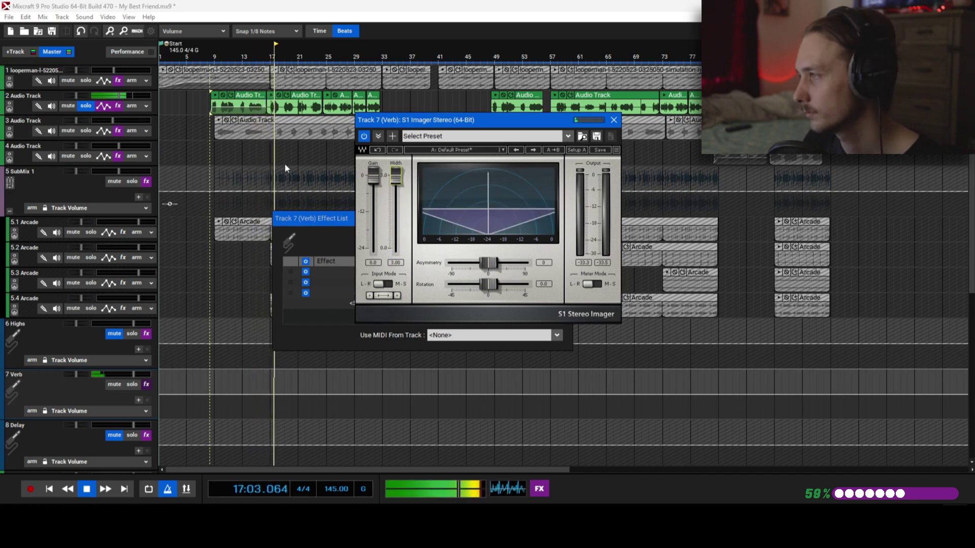
# - Move the playhead to bar 13 and mute Audio Track 3
pyautogui.click(241, 51)
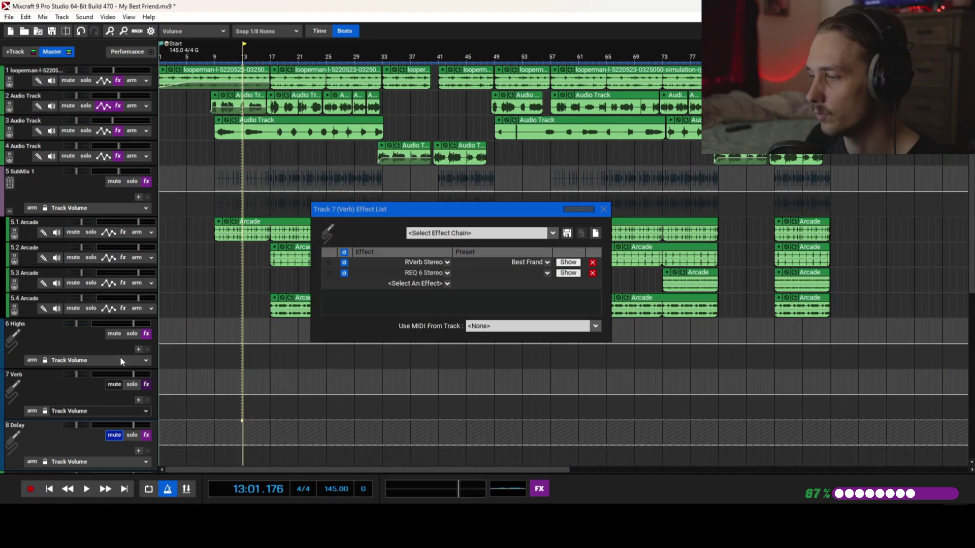
pyautogui.click(115, 334)
# - With Audio Track 3 muted, play from bar 13, stop, and close the Verb effect list
pyautogui.click(68, 130)
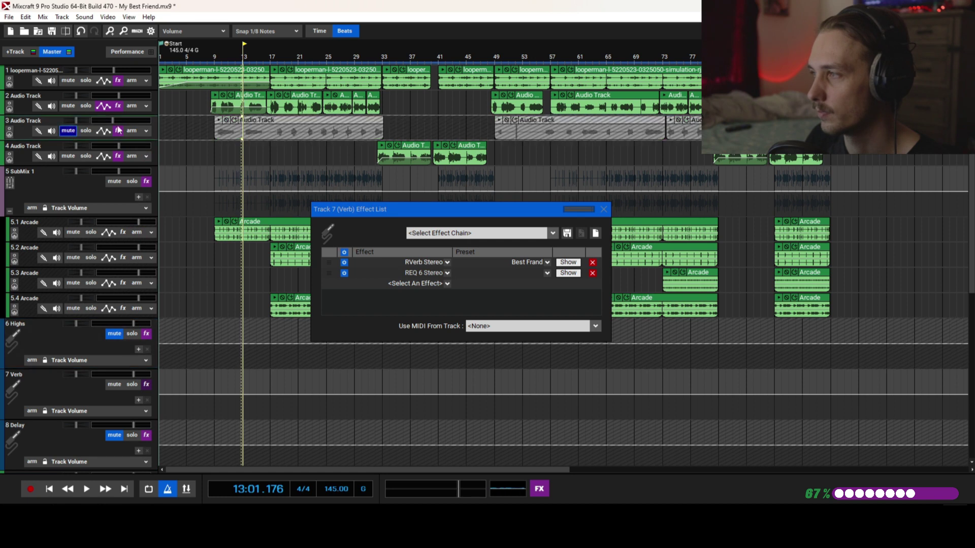
pyautogui.press('space')
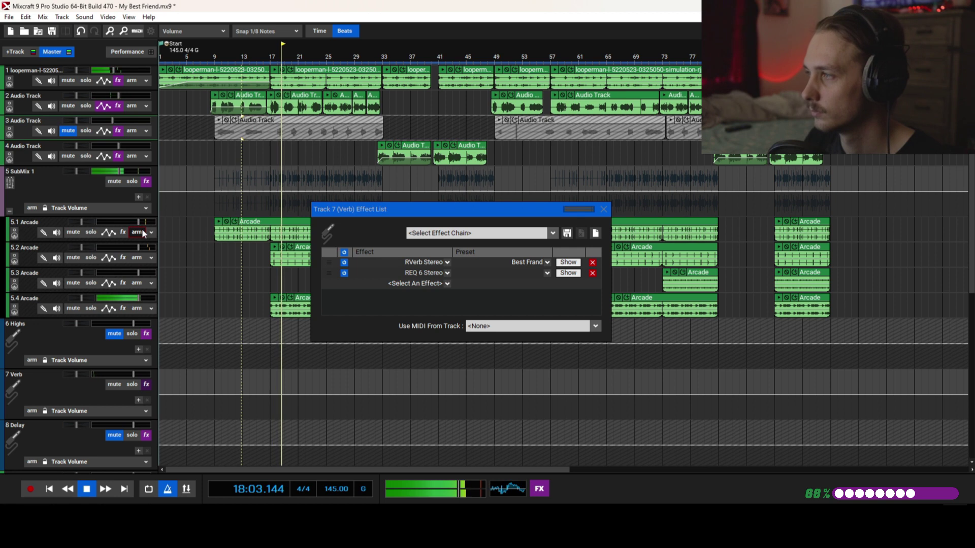
pyautogui.press('space')
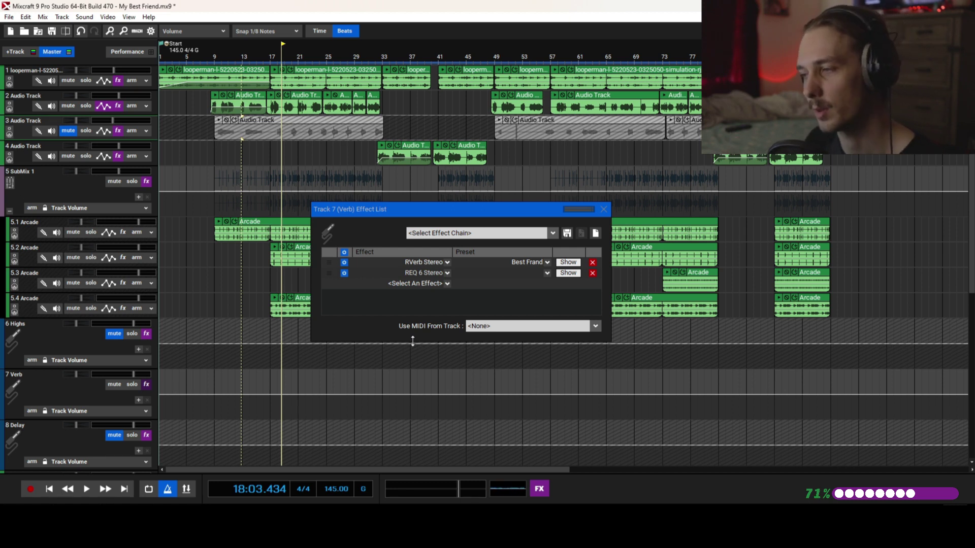
pyautogui.click(602, 209)
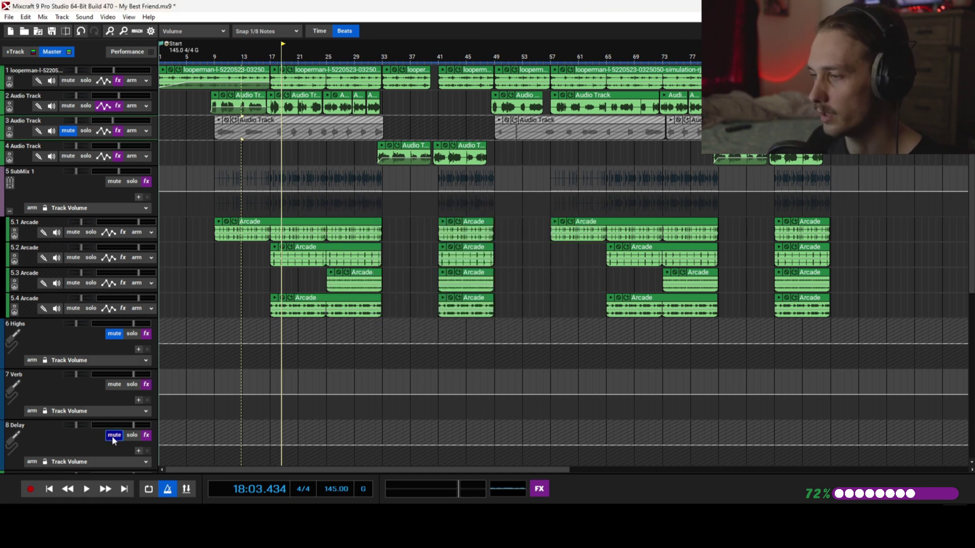
# - Unmute the Highs track, select it, and keep Audio Track 3 muted
pyautogui.click(114, 333)
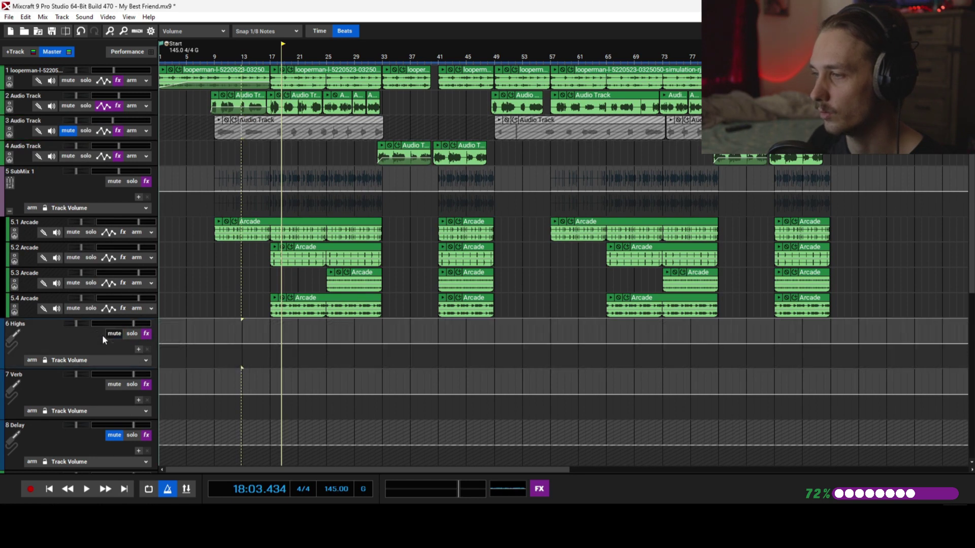
pyautogui.click(68, 130)
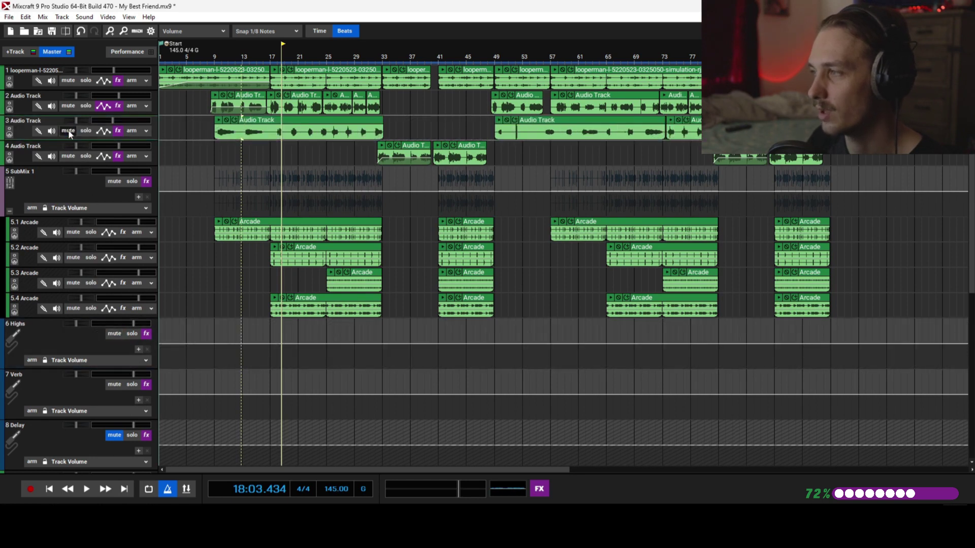
pyautogui.click(79, 344)
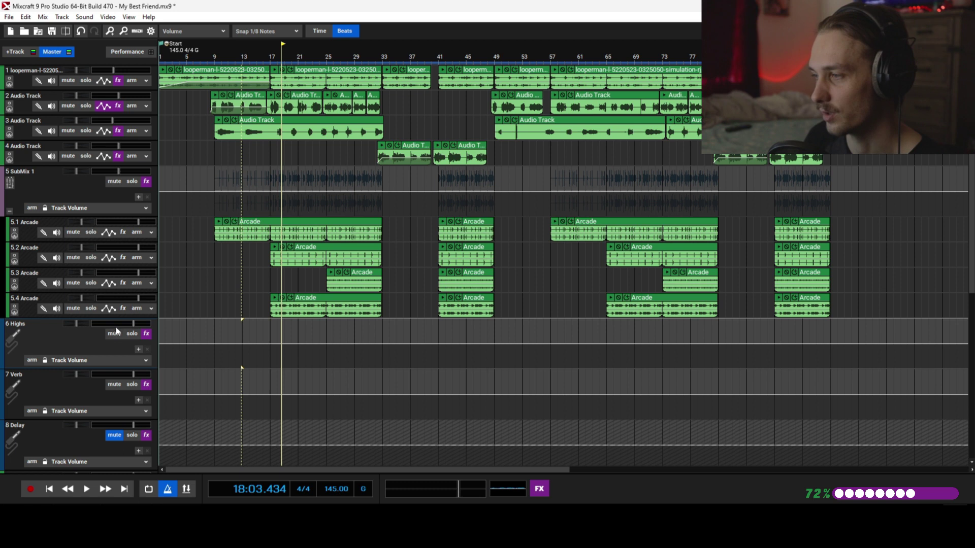
pyautogui.click(71, 130)
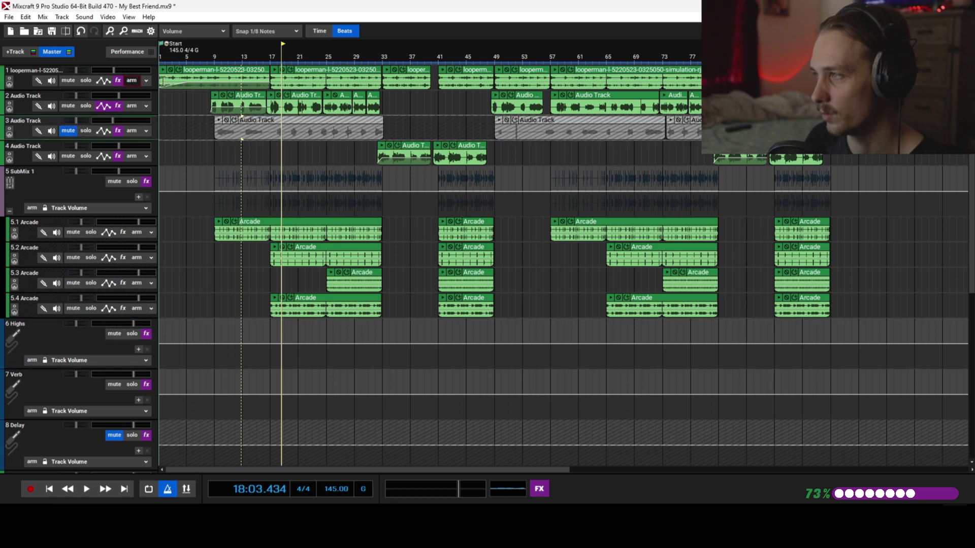
# - Audition from bar 13 with Audio Track 2 soloed, then unsolo it, unmute Delay, and open the Highs effect list
pyautogui.click(245, 57)
pyautogui.press('space')
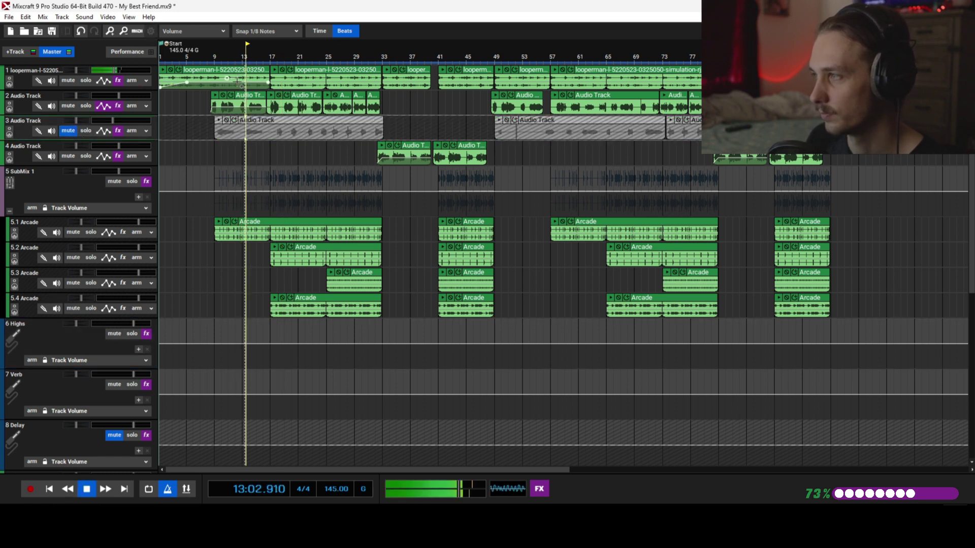
pyautogui.click(86, 105)
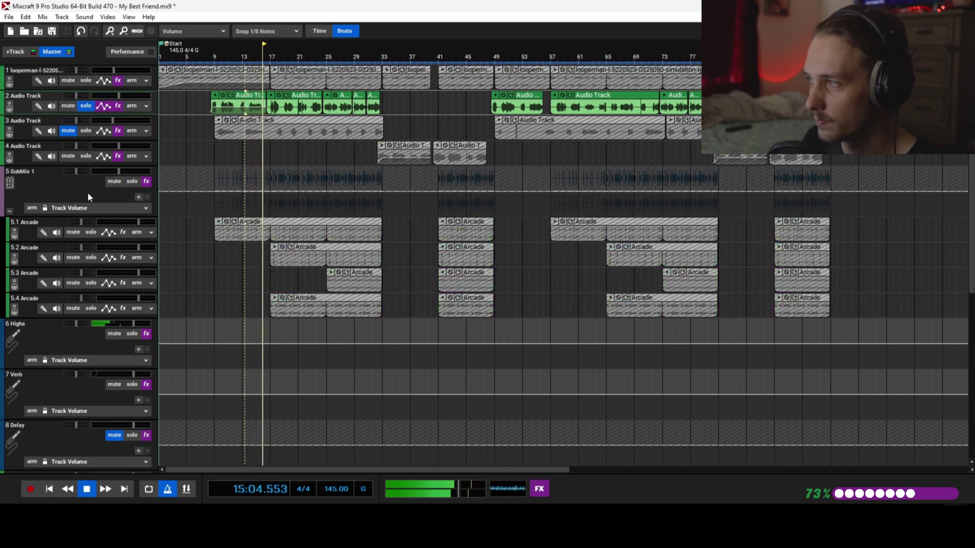
pyautogui.press('space')
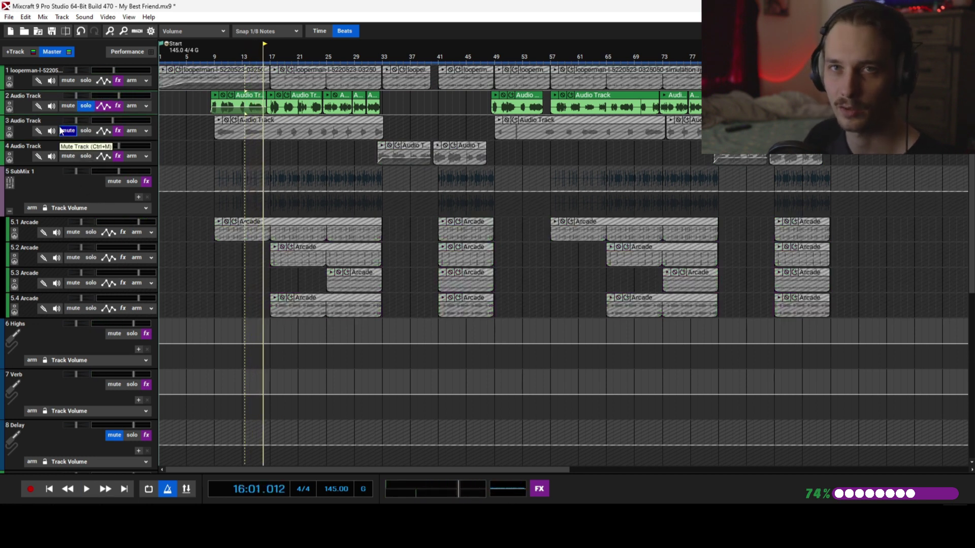
pyautogui.click(86, 106)
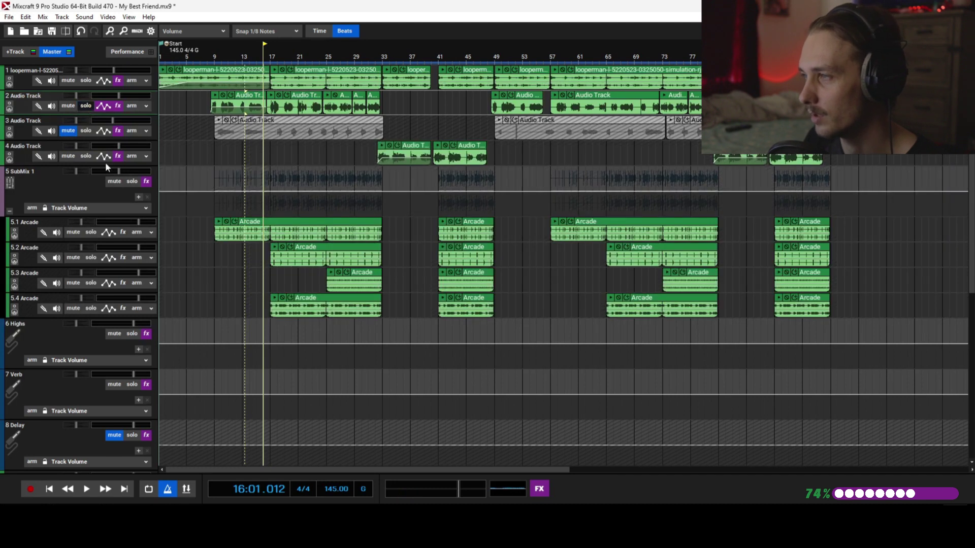
pyautogui.click(114, 436)
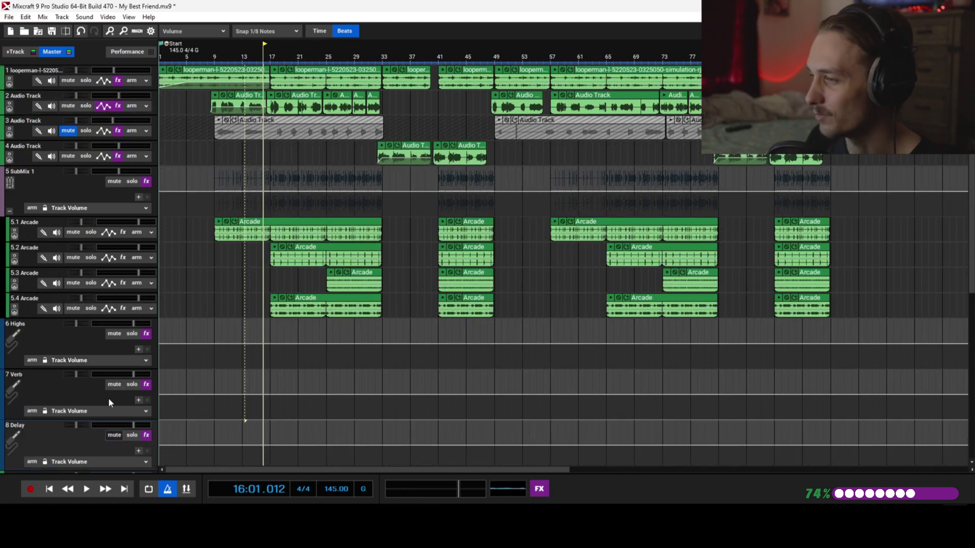
pyautogui.click(146, 333)
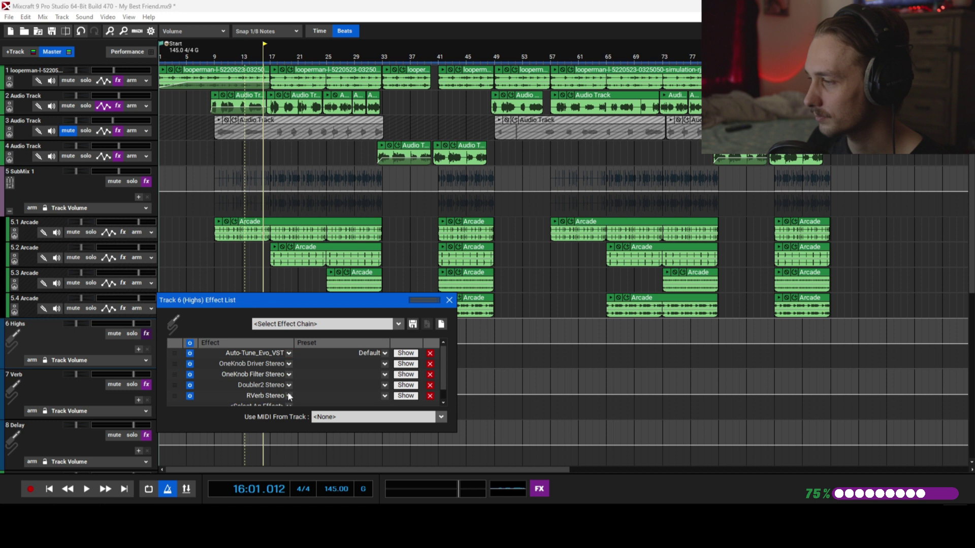
# - Move the Highs effect list aside, solo Audio Track 2, stop, and mute Delay and Verb
pyautogui.moveTo(306, 306); pyautogui.dragTo(471, 246)
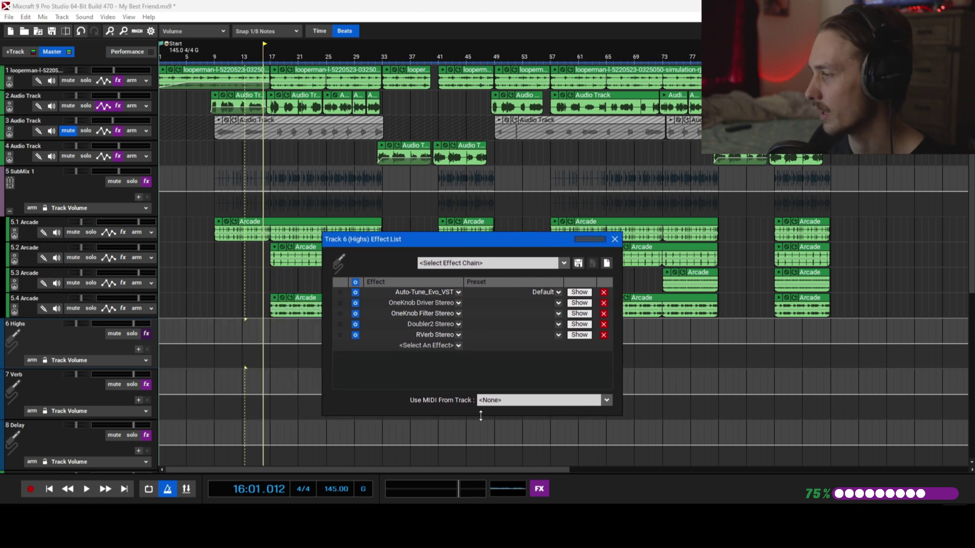
pyautogui.moveTo(482, 240); pyautogui.dragTo(530, 219)
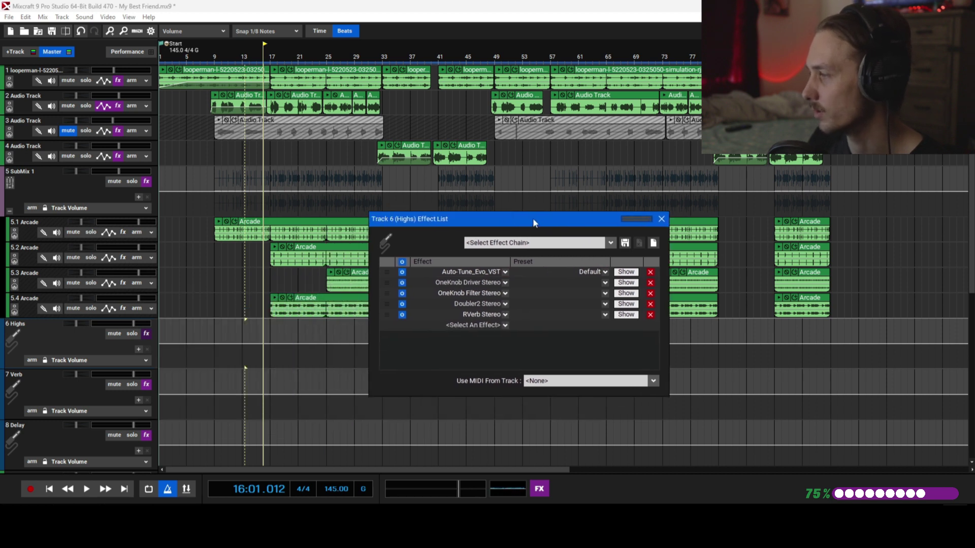
pyautogui.click(88, 106)
pyautogui.press('space')
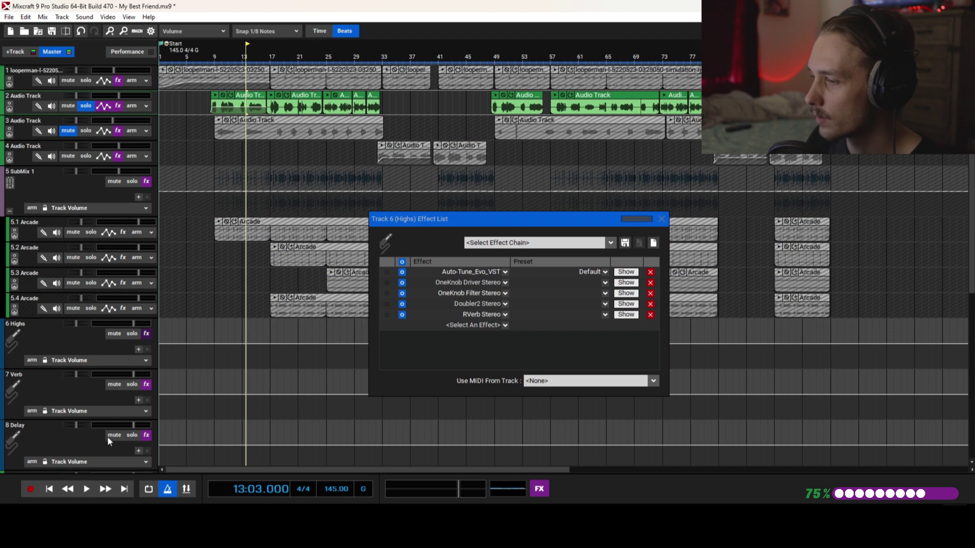
pyautogui.click(111, 436)
pyautogui.click(116, 384)
# - Play from bar 13 while reviewing the Highs Auto-Tune Evo settings (G Minor, Alto/Tenor)
pyautogui.press('space')
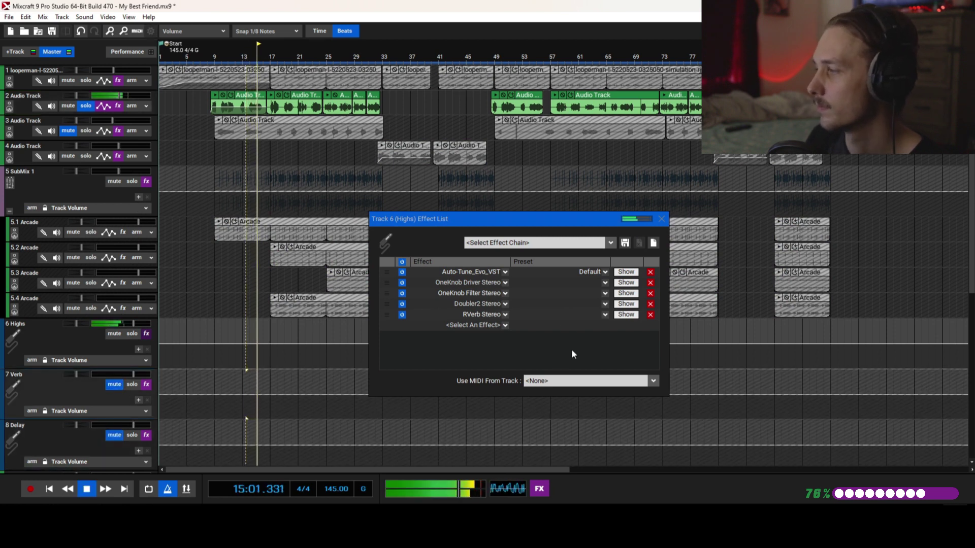
pyautogui.click(626, 272)
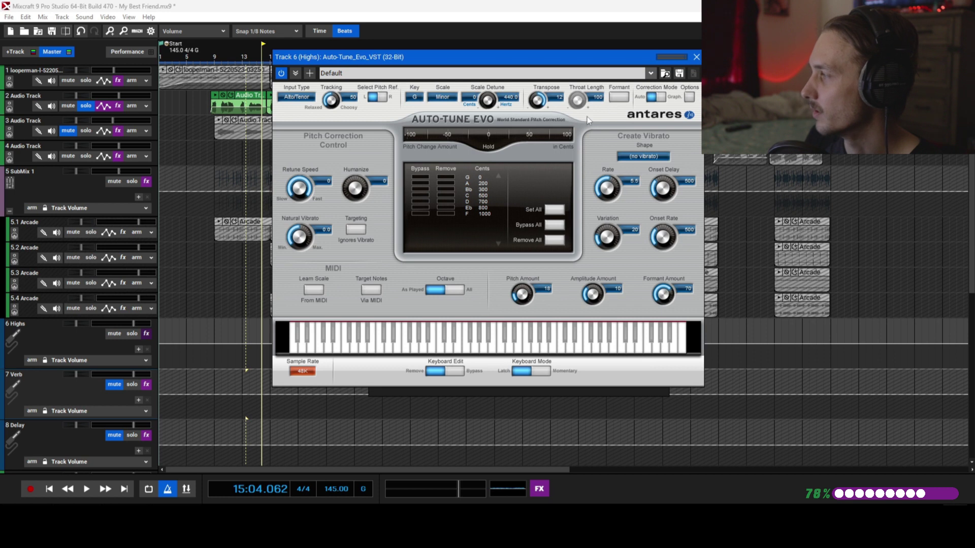
pyautogui.click(695, 57)
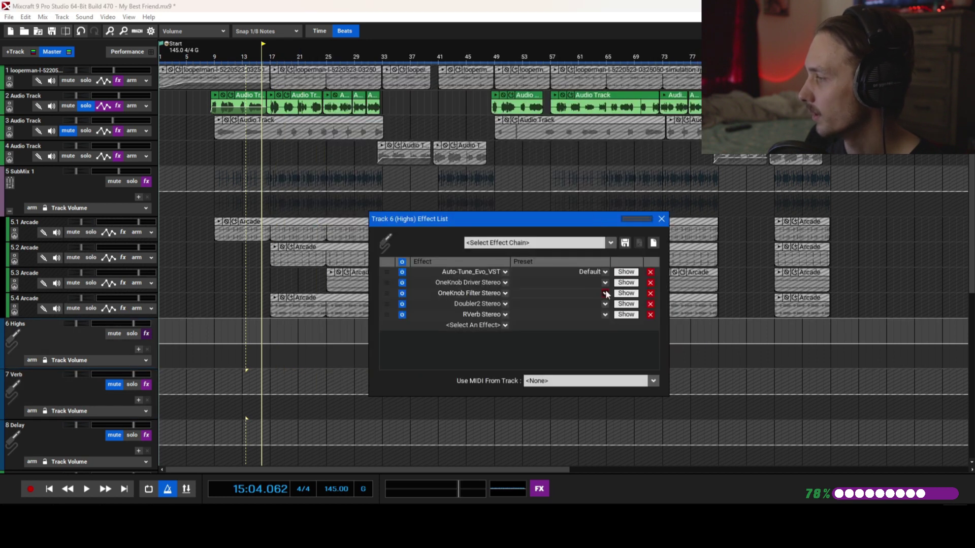
# - Inspect and close the OneKnob Driver and OneKnob Filter windows, then bring up Doubler2's settings
pyautogui.click(626, 283)
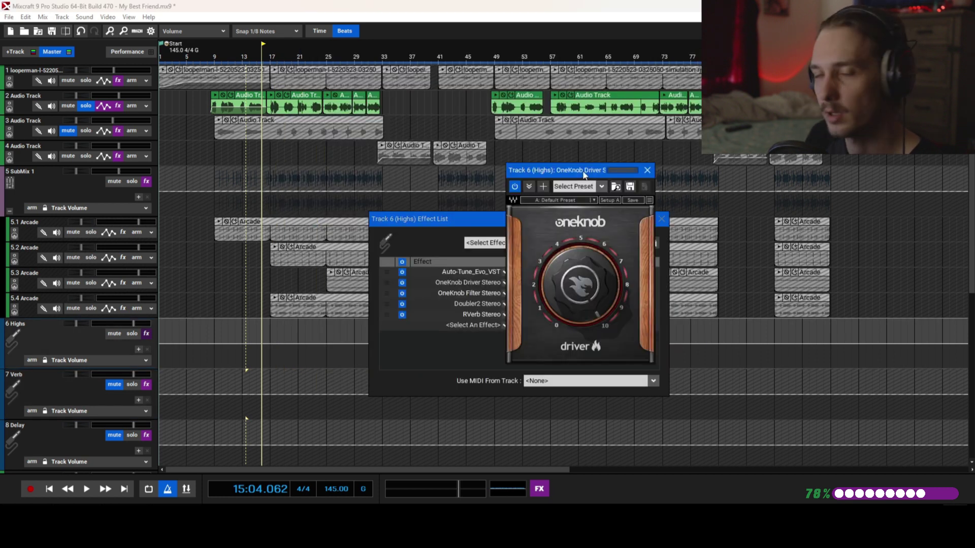
pyautogui.moveTo(600, 172); pyautogui.dragTo(570, 141)
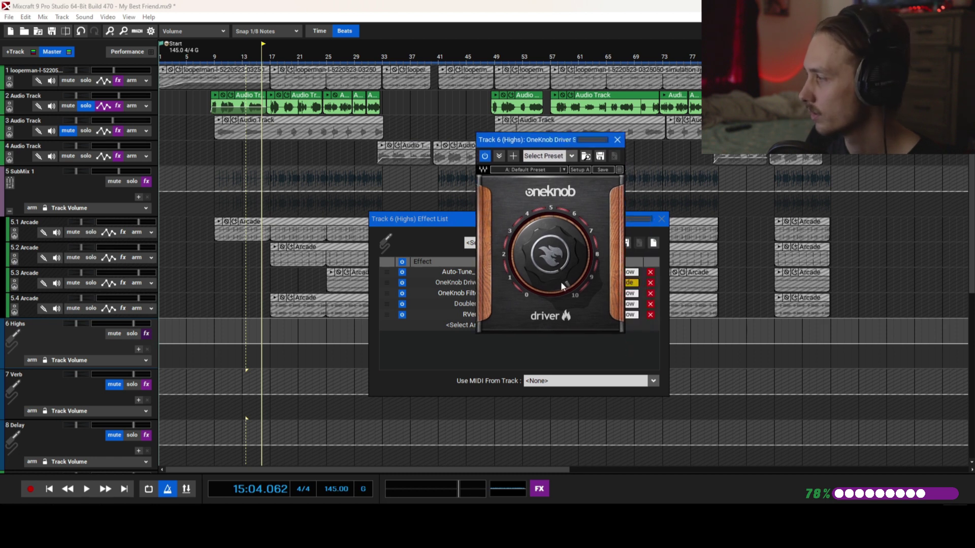
pyautogui.click(617, 140)
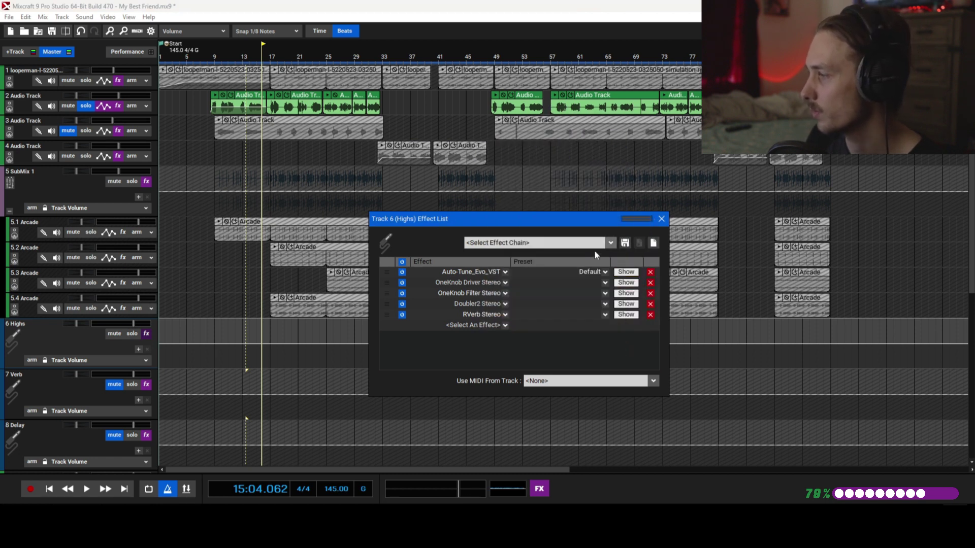
pyautogui.click(621, 292)
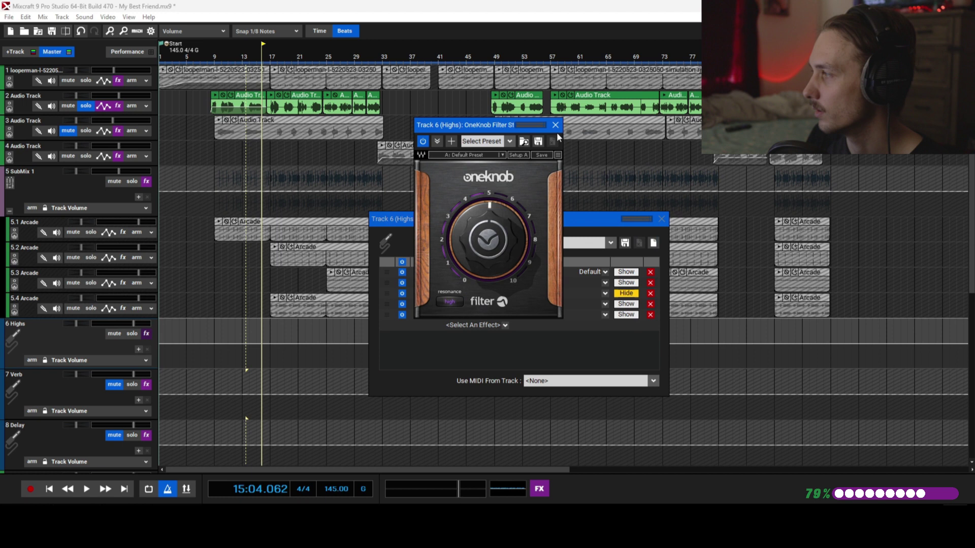
pyautogui.click(556, 127)
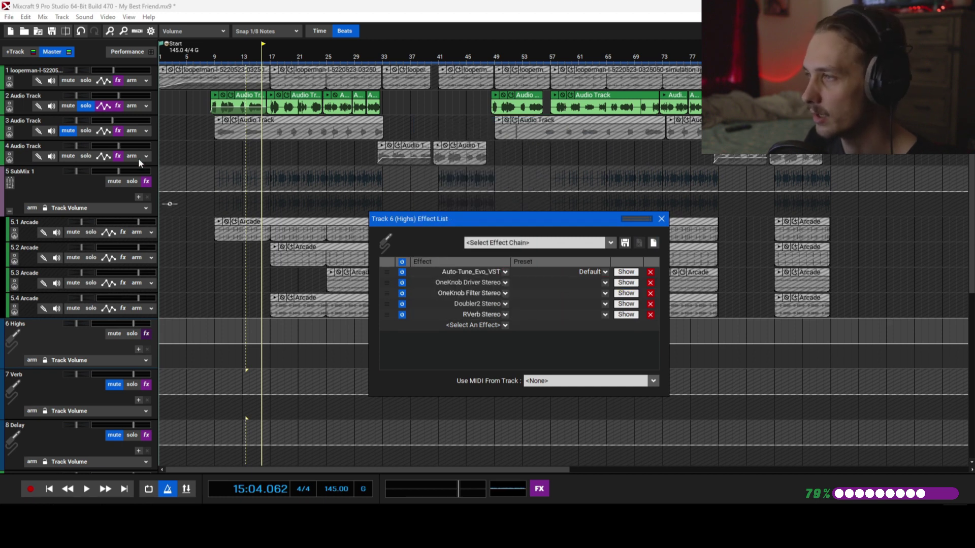
pyautogui.click(626, 303)
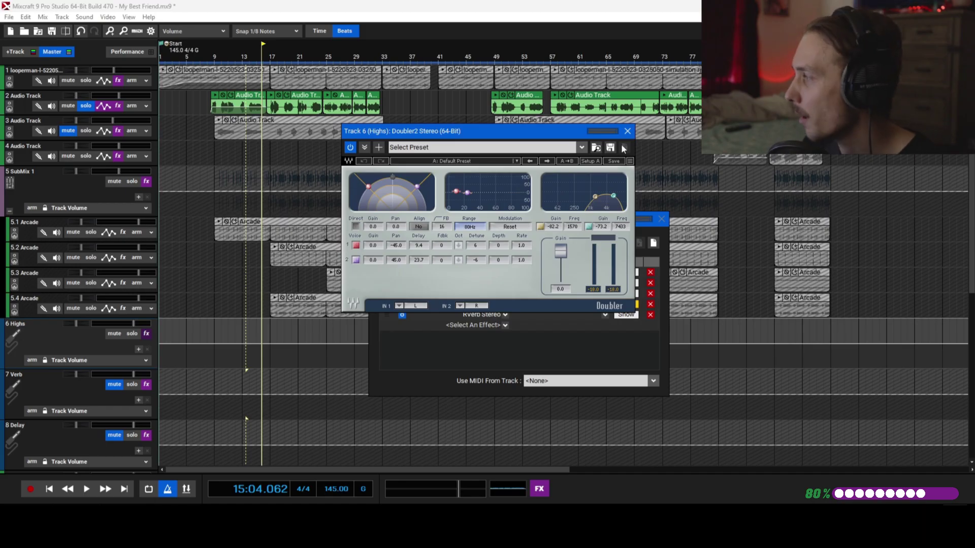
# - Close Doubler2, inspect and close the RVerb settings, then close the Highs effect list
pyautogui.click(627, 131)
pyautogui.click(617, 312)
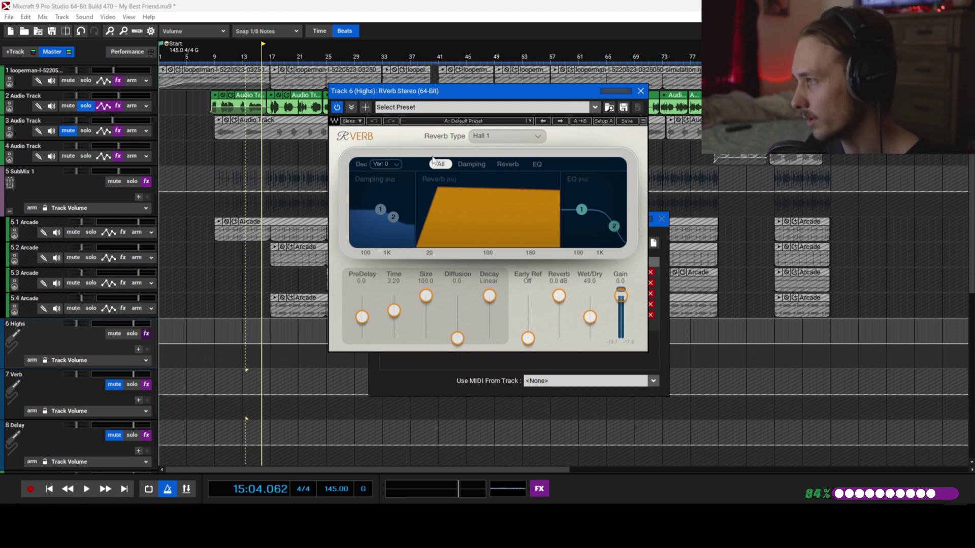
pyautogui.click(639, 92)
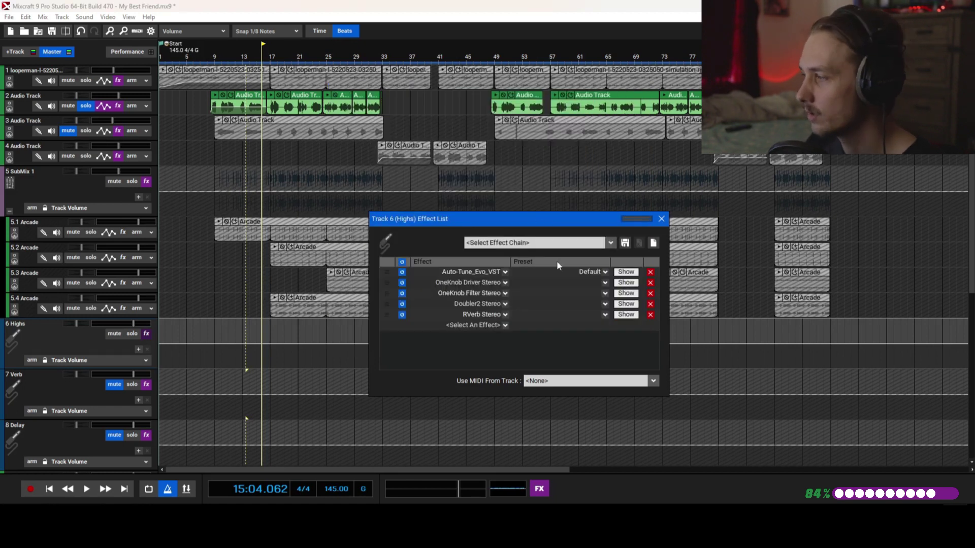
pyautogui.click(657, 221)
# - Play the mix from around bar 13, then stop
pyautogui.press('space')
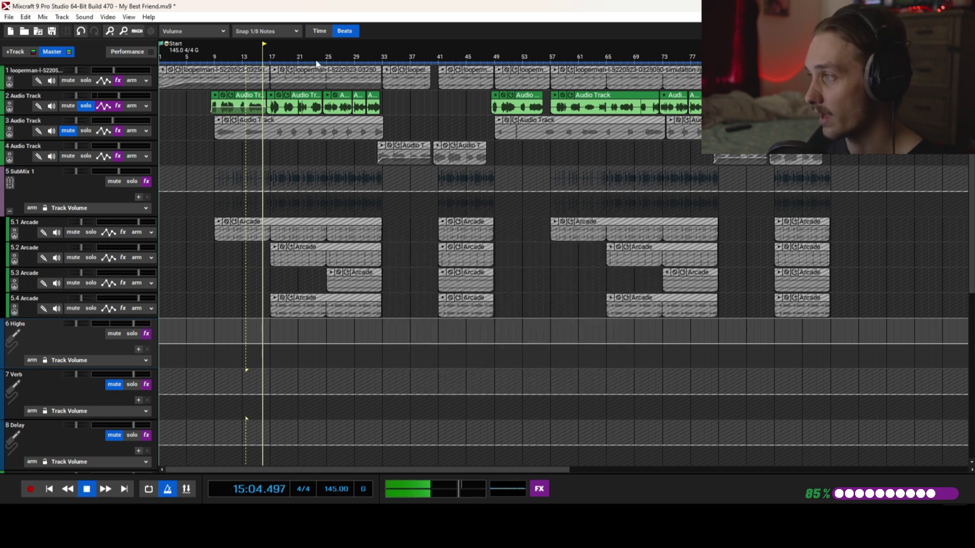
pyautogui.click(248, 52)
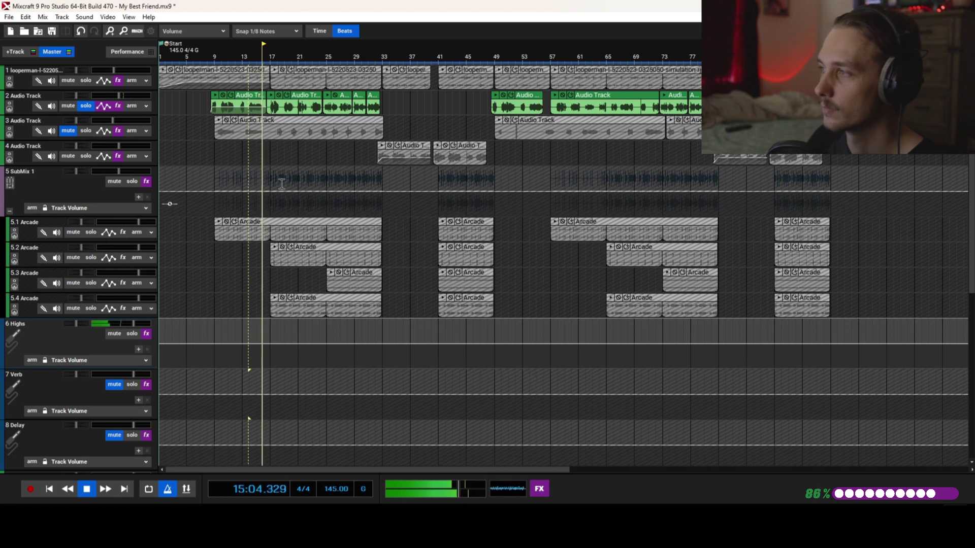
pyautogui.press('space')
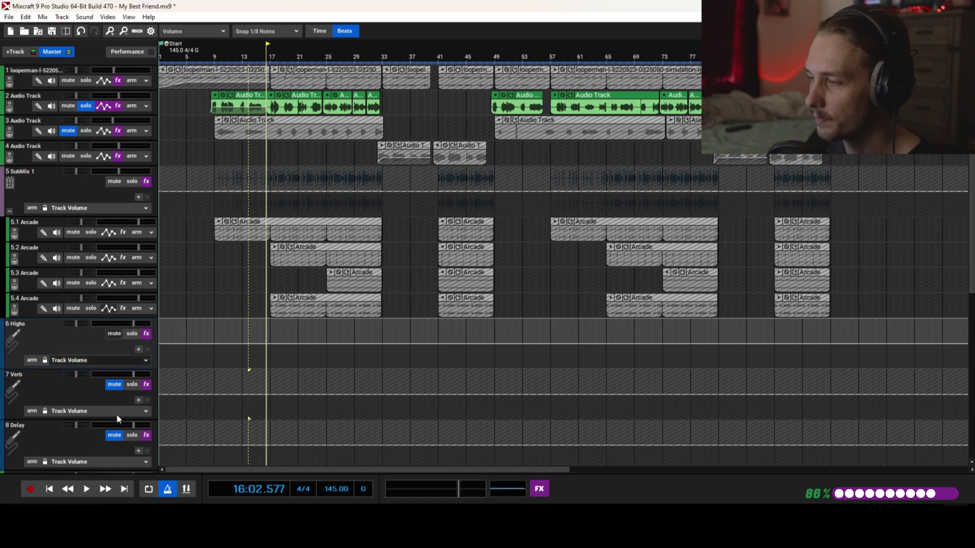
# - Unmute the Delay and Verb buses and audition the section again
pyautogui.click(116, 435)
pyautogui.click(120, 384)
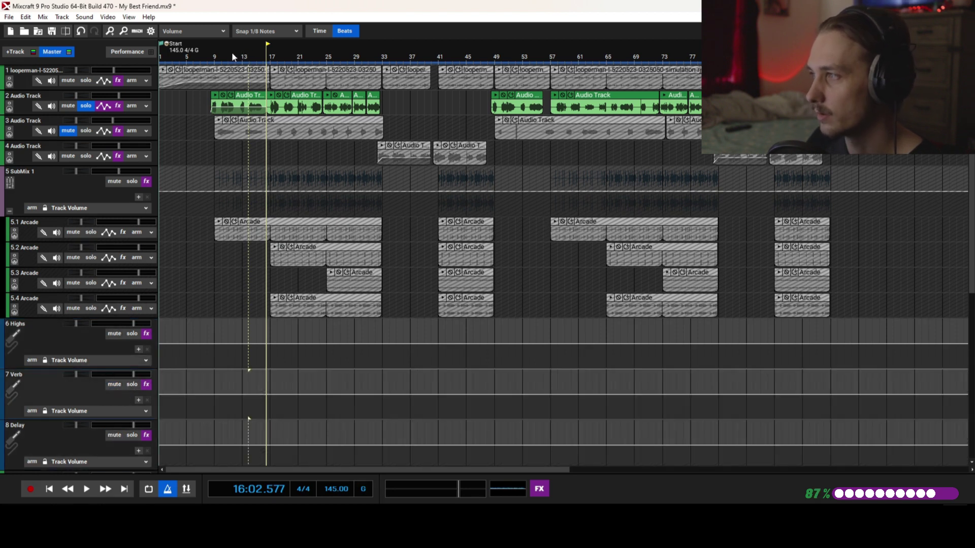
pyautogui.press('space')
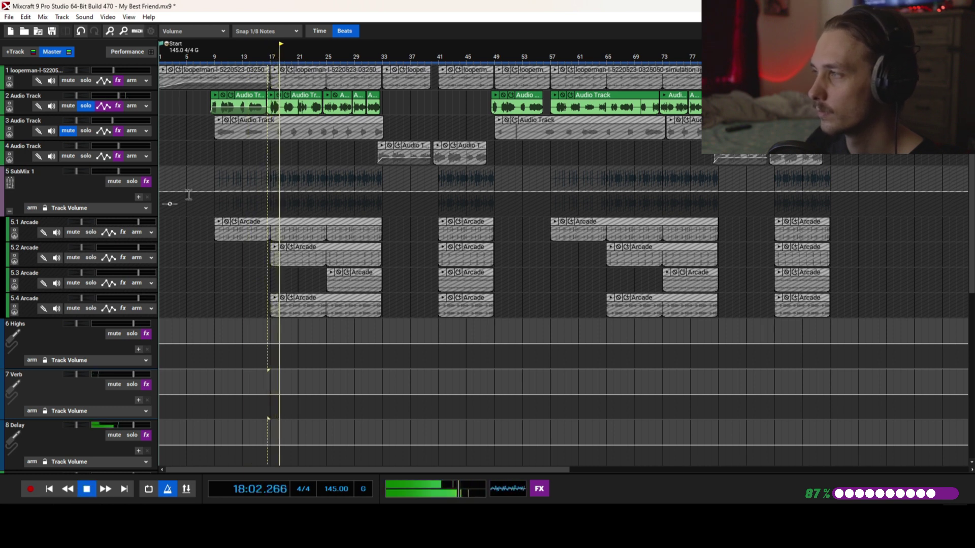
pyautogui.press('space')
# - Check the Delay bus's H-Delay (1/8 at 145 BPM) and REQ 6 settings, closing each window
pyautogui.click(146, 435)
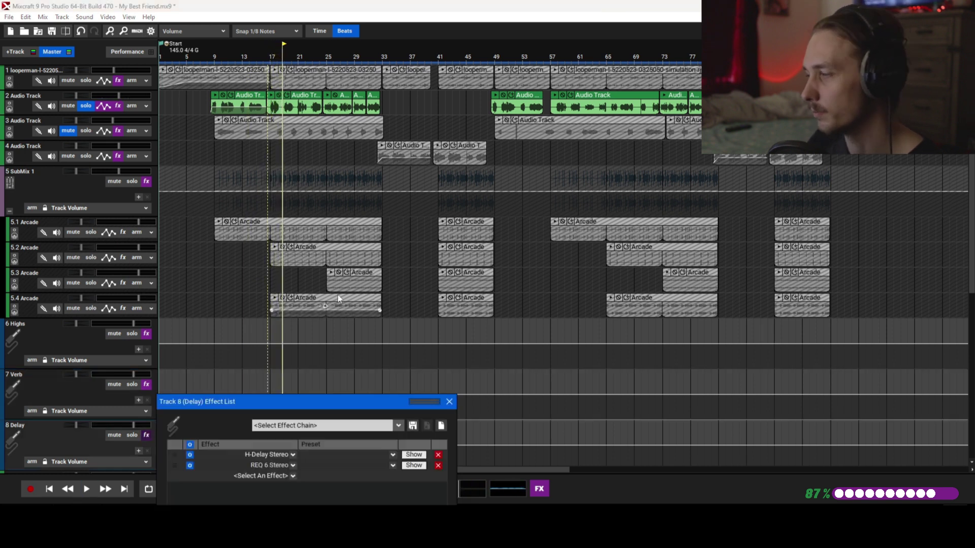
pyautogui.moveTo(347, 406); pyautogui.dragTo(473, 266)
pyautogui.click(539, 317)
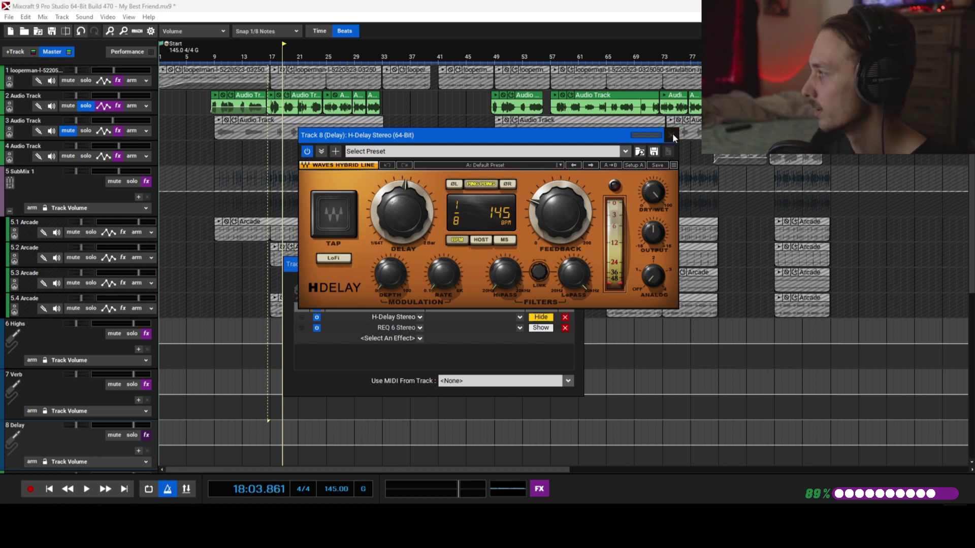
pyautogui.click(549, 317)
pyautogui.click(540, 328)
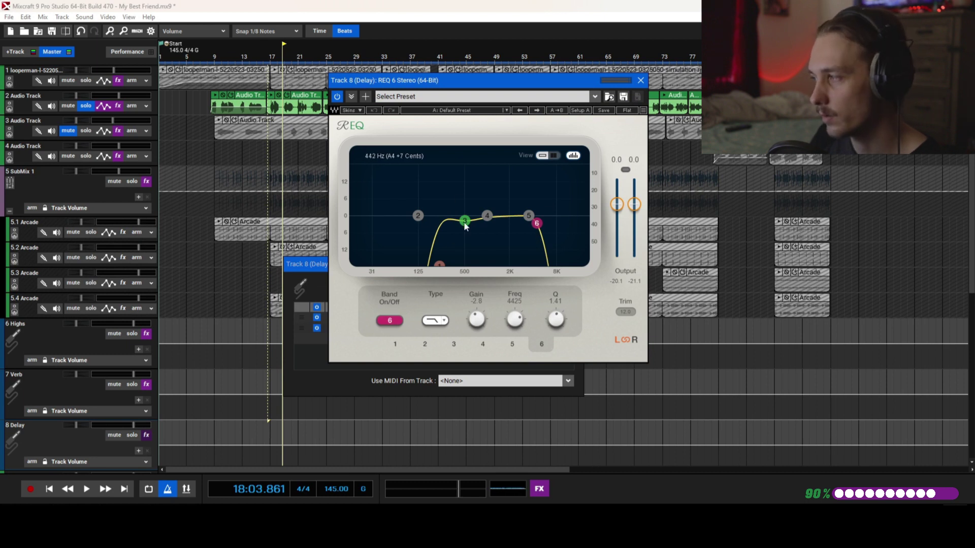
pyautogui.click(641, 80)
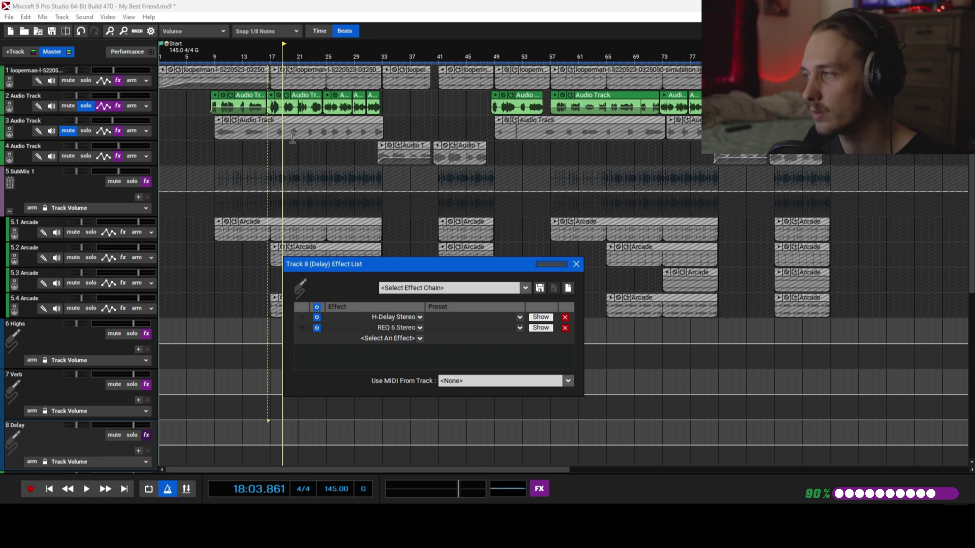
# - Close the Delay effect list, unsolo track 2, unmute track 3, and set the playhead to bar 9
pyautogui.click(576, 264)
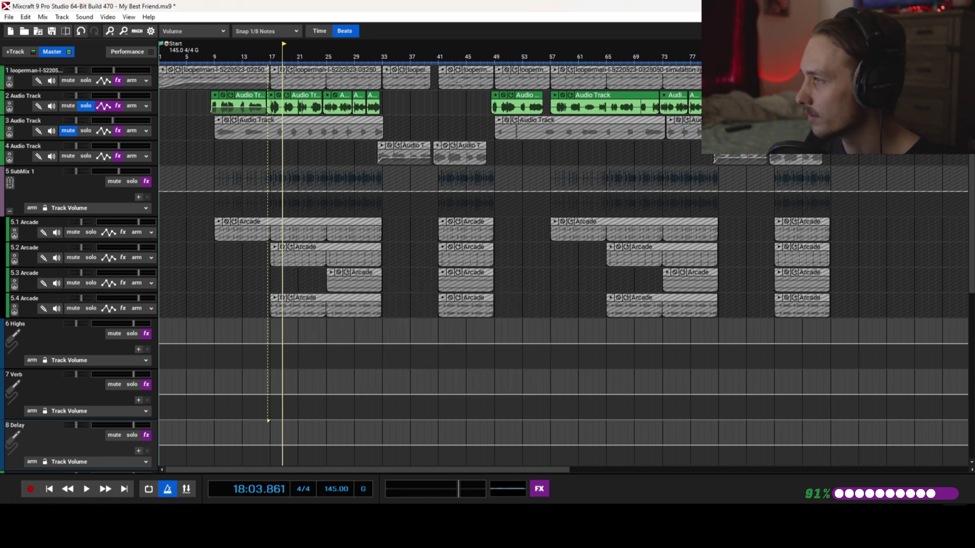
pyautogui.click(268, 62)
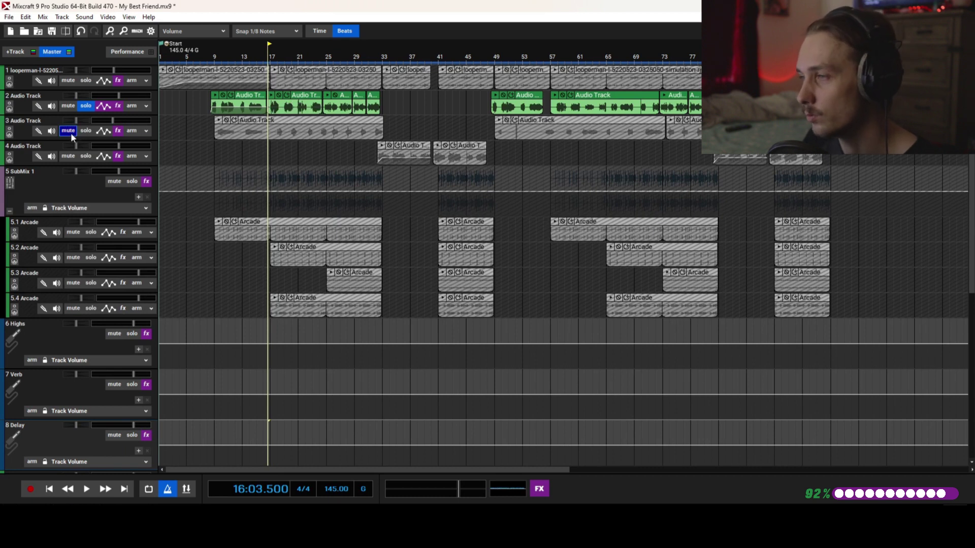
pyautogui.click(85, 106)
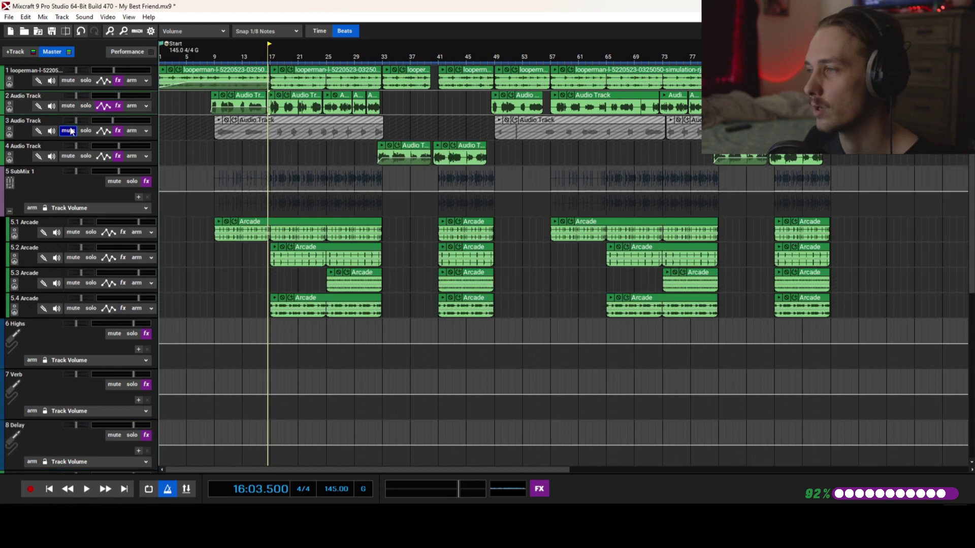
pyautogui.click(68, 131)
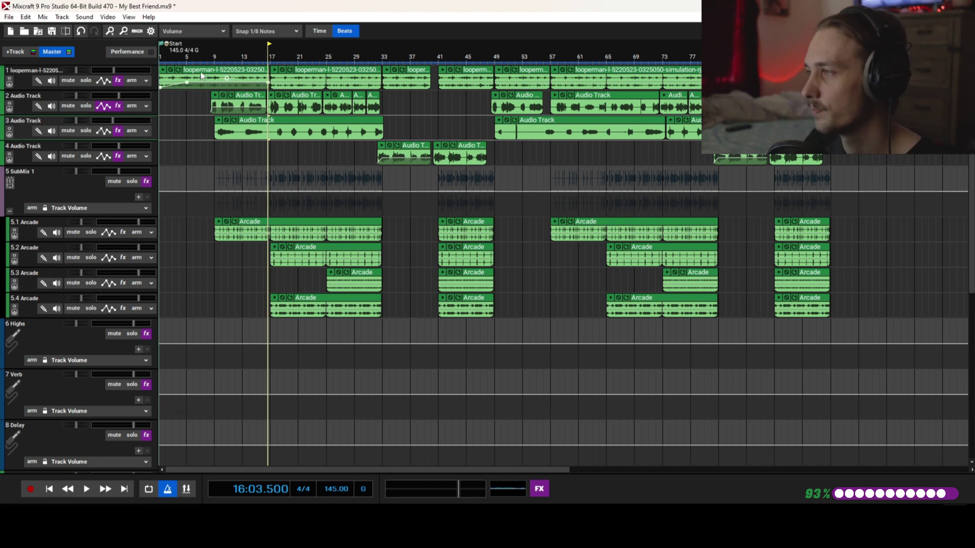
pyautogui.click(215, 62)
# - Play the full mix from bar 9 until about bar 34, then stop
pyautogui.press('space')
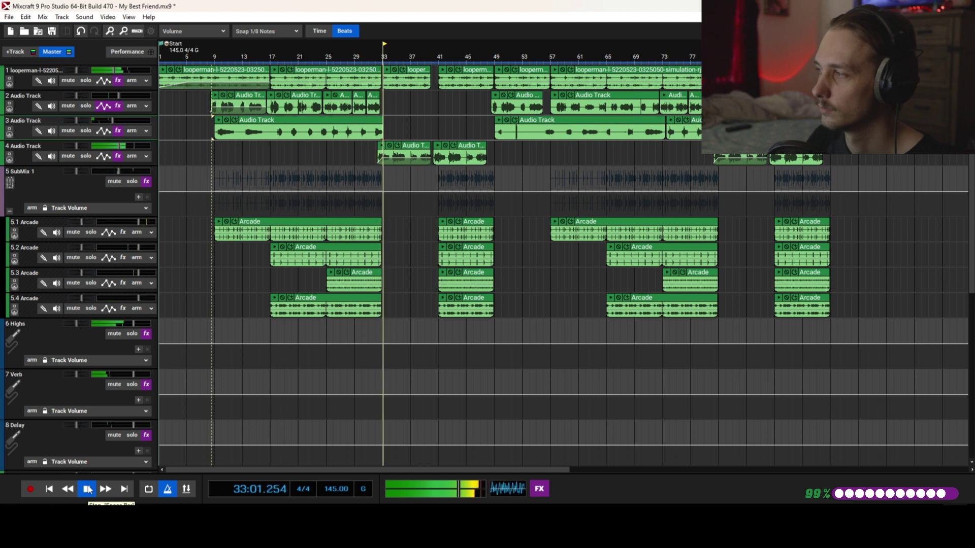
pyautogui.click(89, 489)
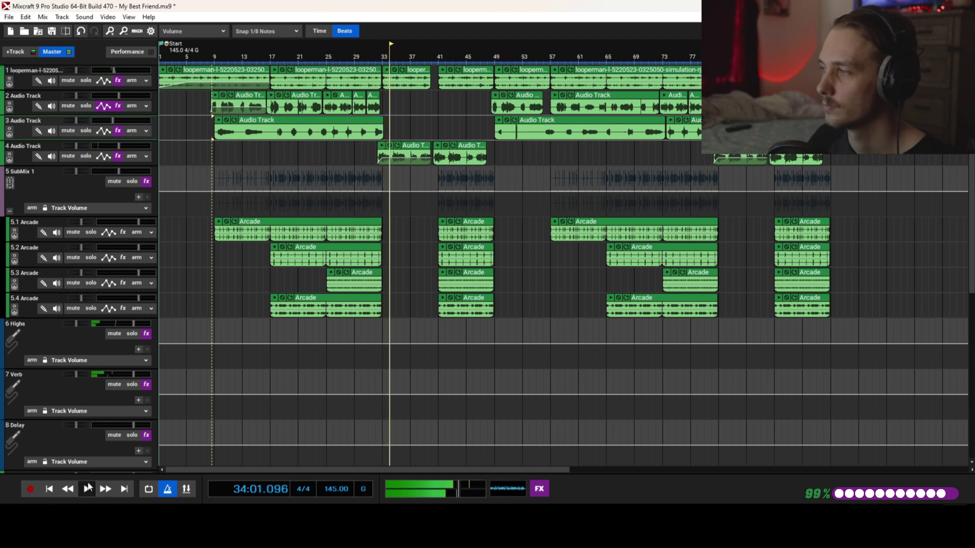